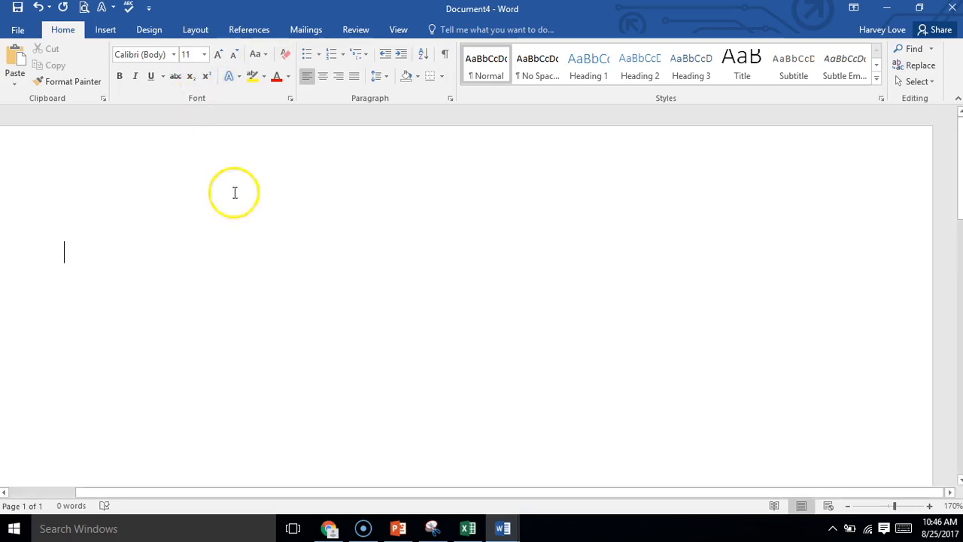
Step: Generate sample text of three paragraphs with four sentences each using =rand(3,4)
text(=ran)
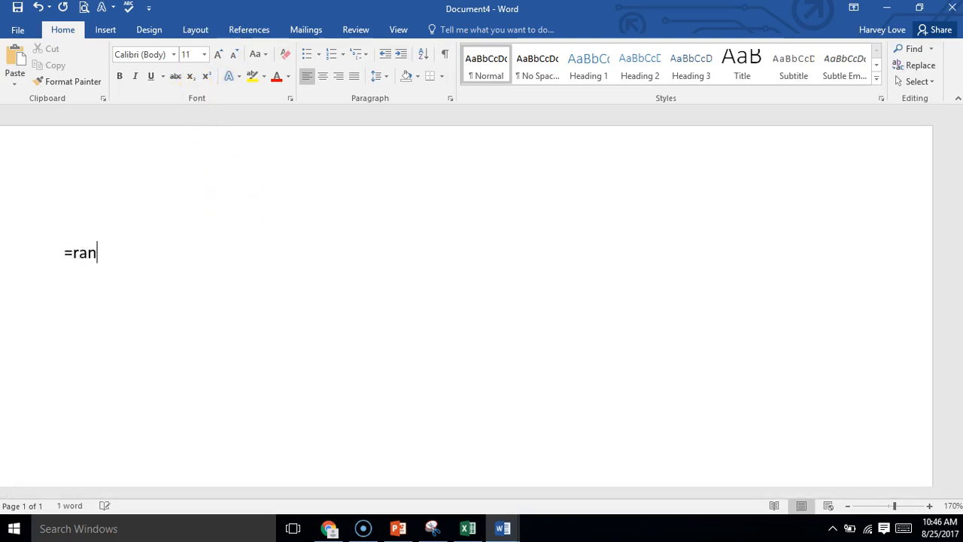
text(d(3,4)
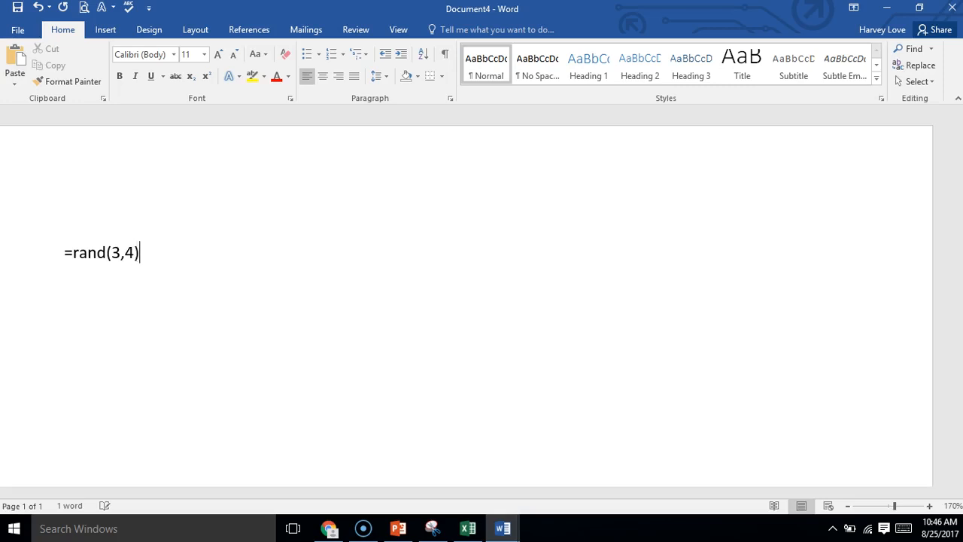
text())
key(Return)
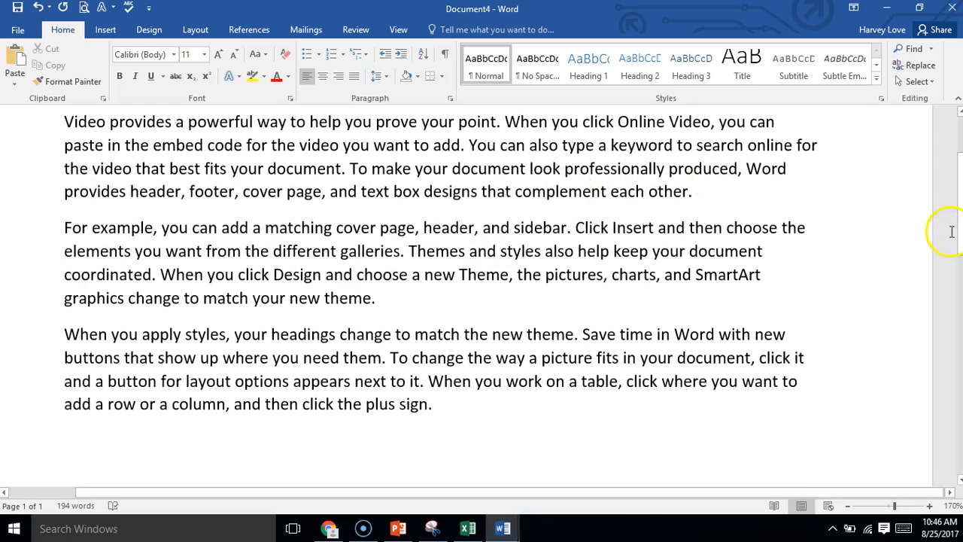
scroll(956, 226, up, 3)
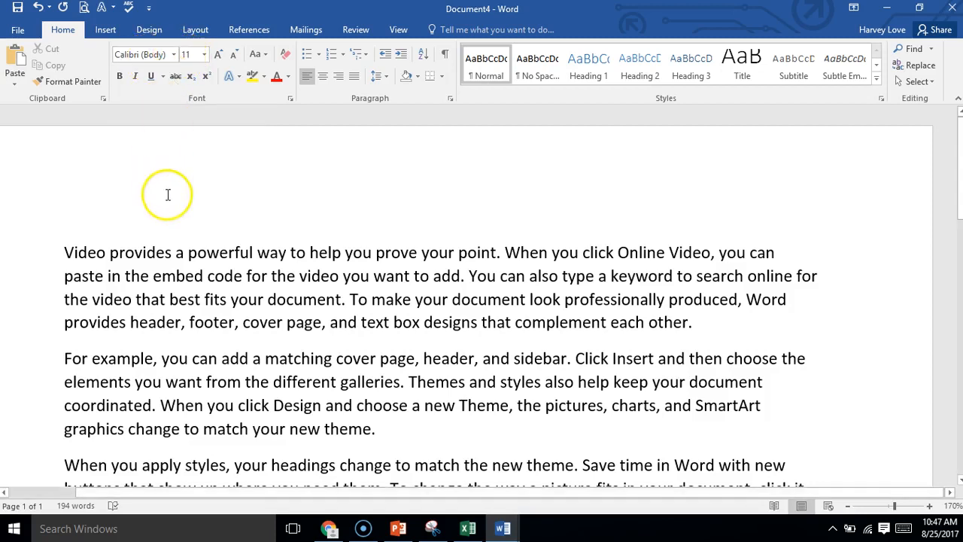
Step: Set the whole first paragraph in Arial Black at font size 16
drag(65, 253, 715, 326)
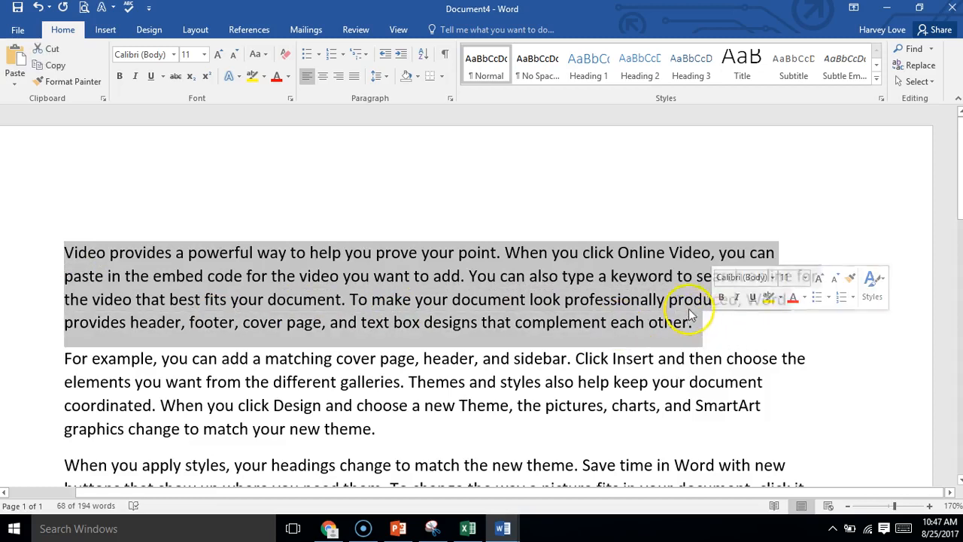
click(803, 295)
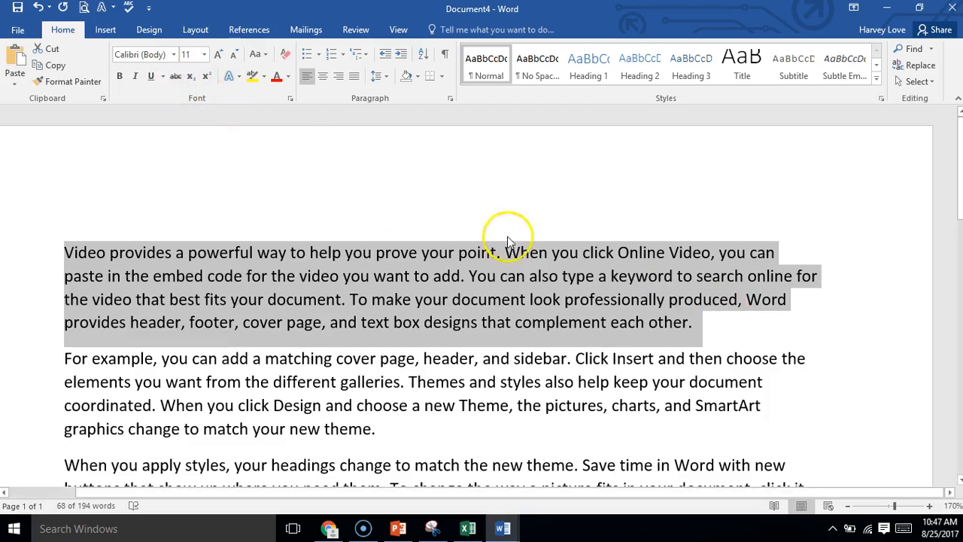
click(624, 315)
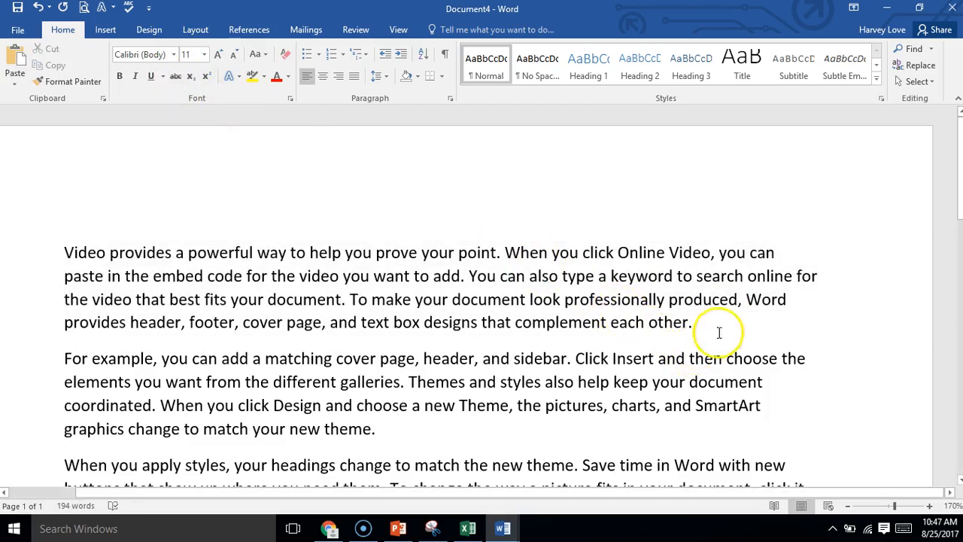
drag(695, 323, 57, 259)
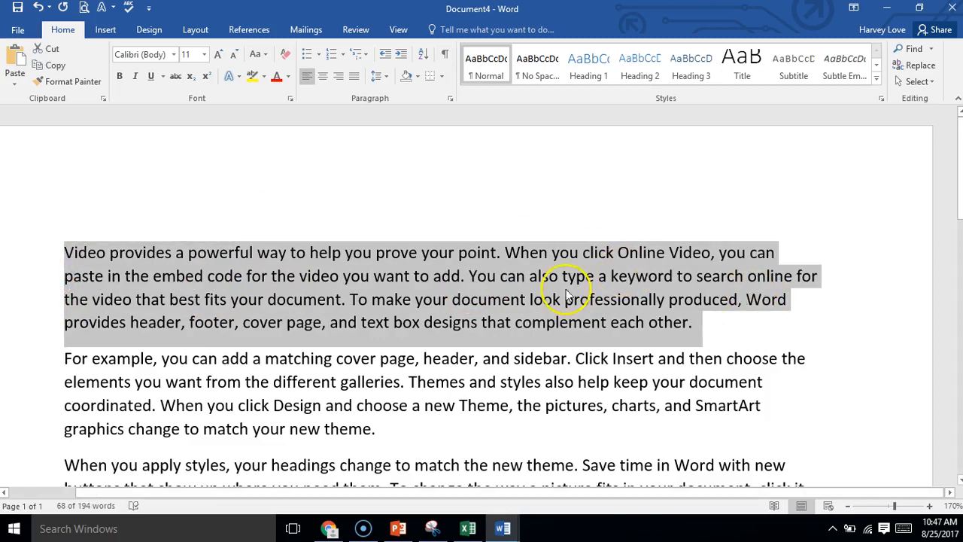
click(174, 55)
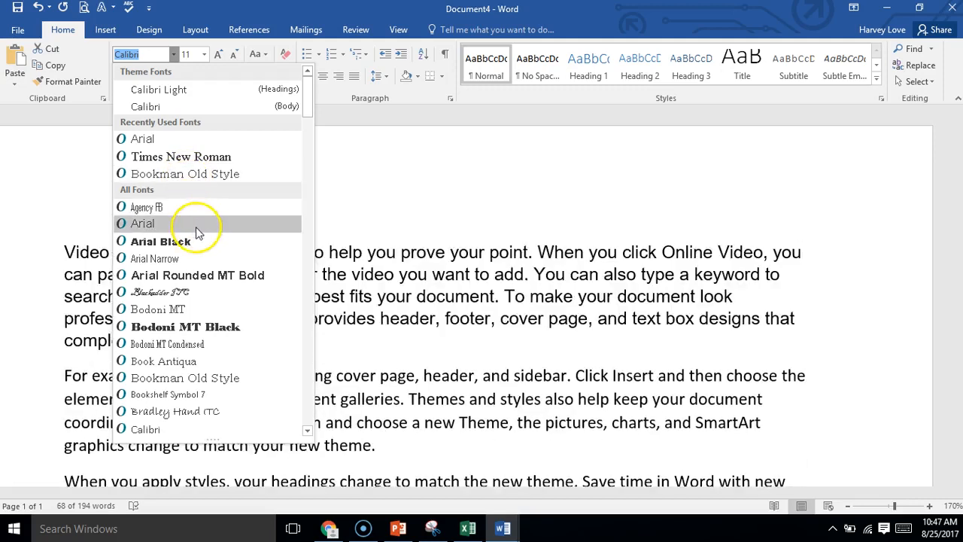
click(160, 242)
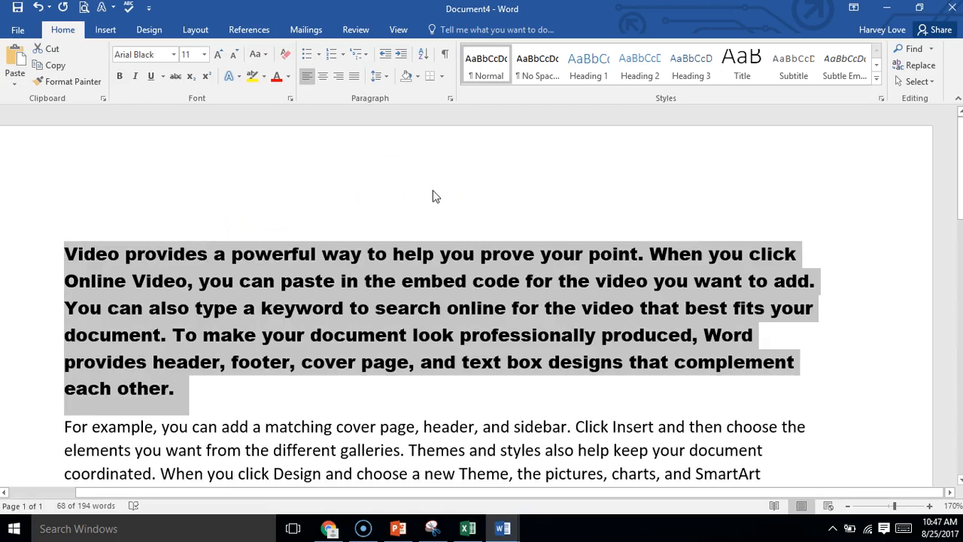
click(204, 55)
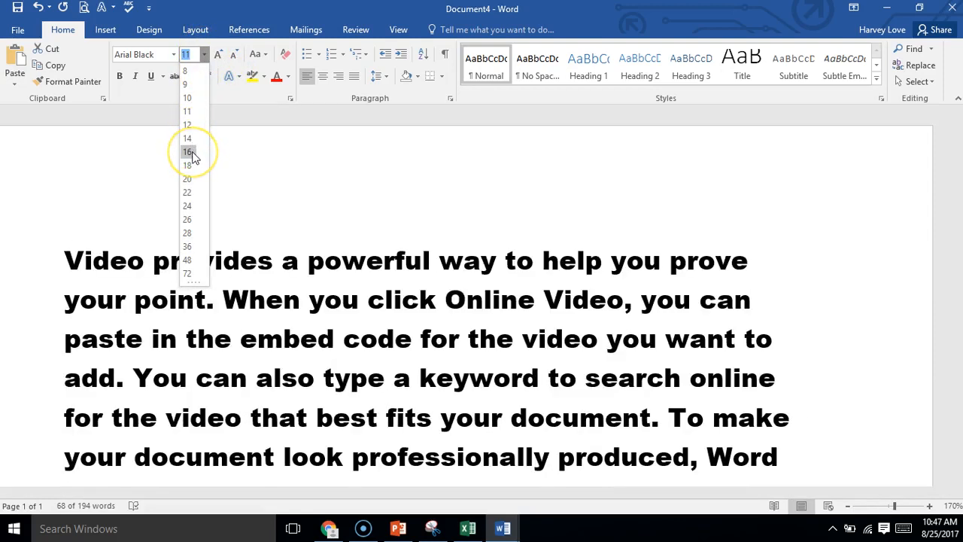
click(188, 152)
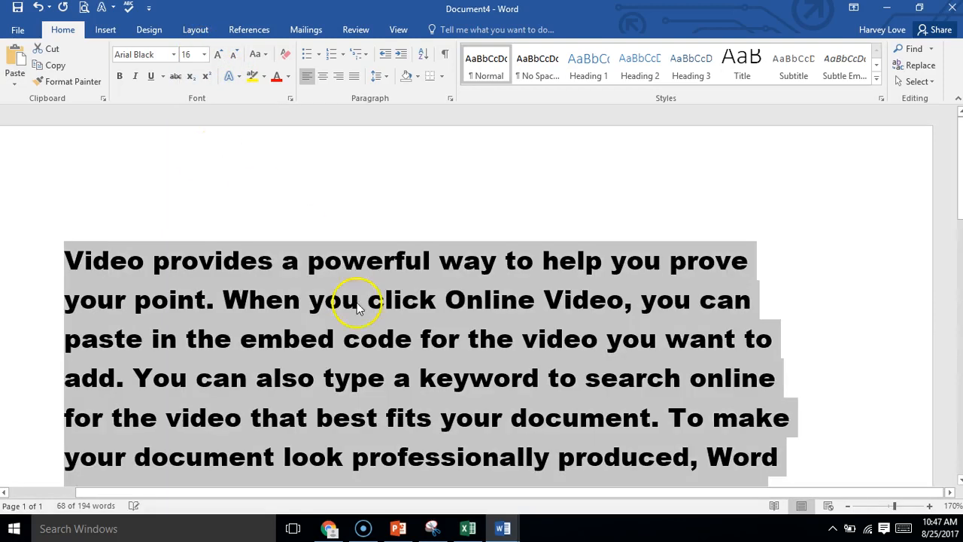
drag(960, 192, 959, 155)
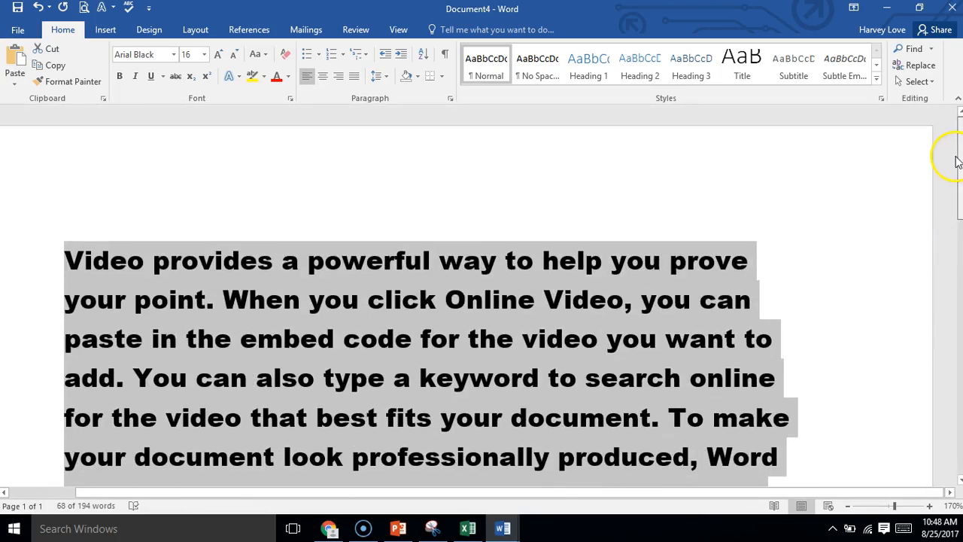
Step: Shrink the first paragraph's font stepwise to size 7, and grow it back to size 9
click(235, 54)
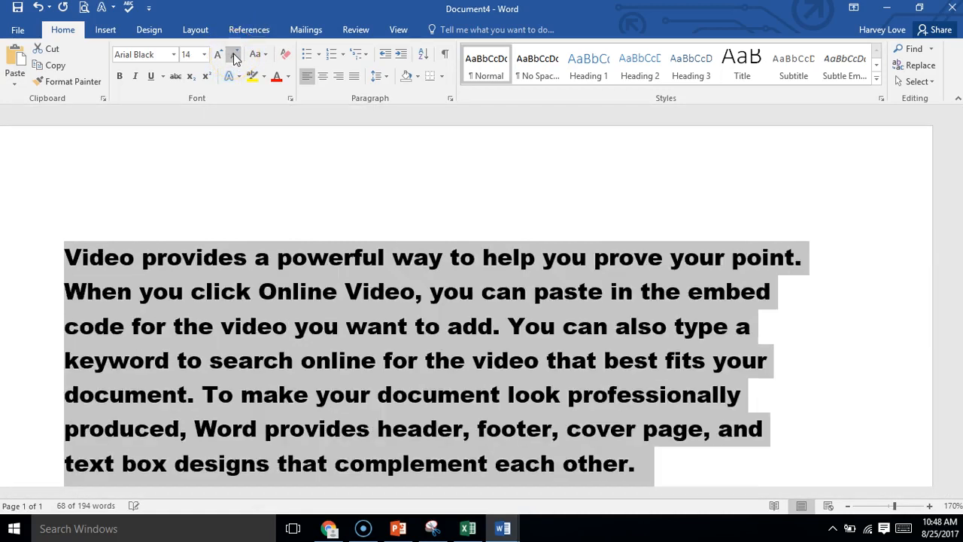
click(235, 54)
click(235, 54)
click(234, 54)
click(234, 55)
click(235, 54)
click(234, 54)
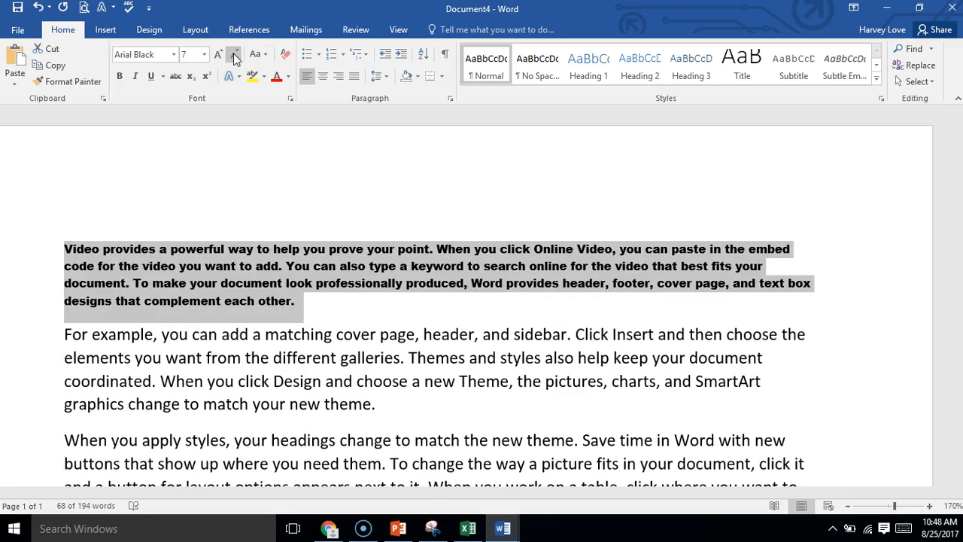
click(217, 56)
click(218, 55)
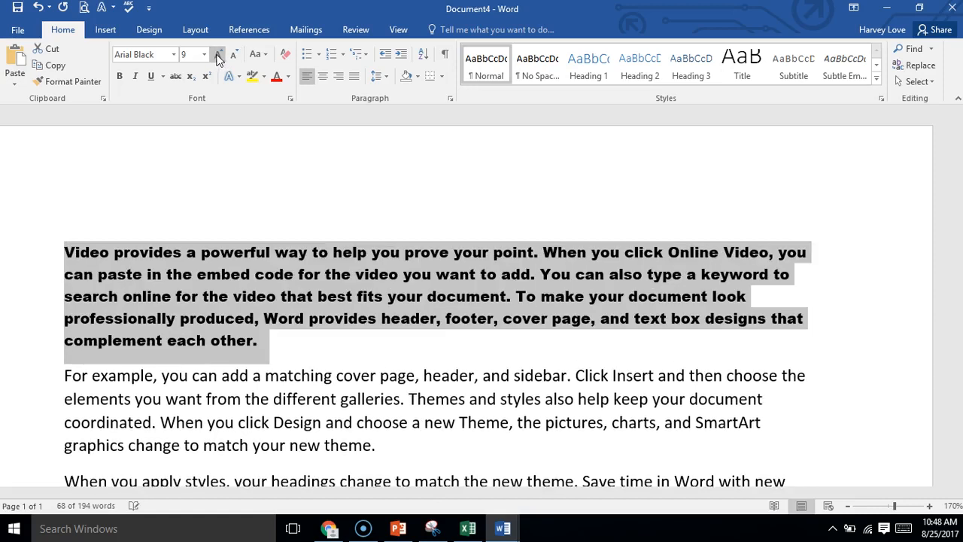
Step: Apply Sentence case to the first paragraph, and change it to lowercase
click(266, 57)
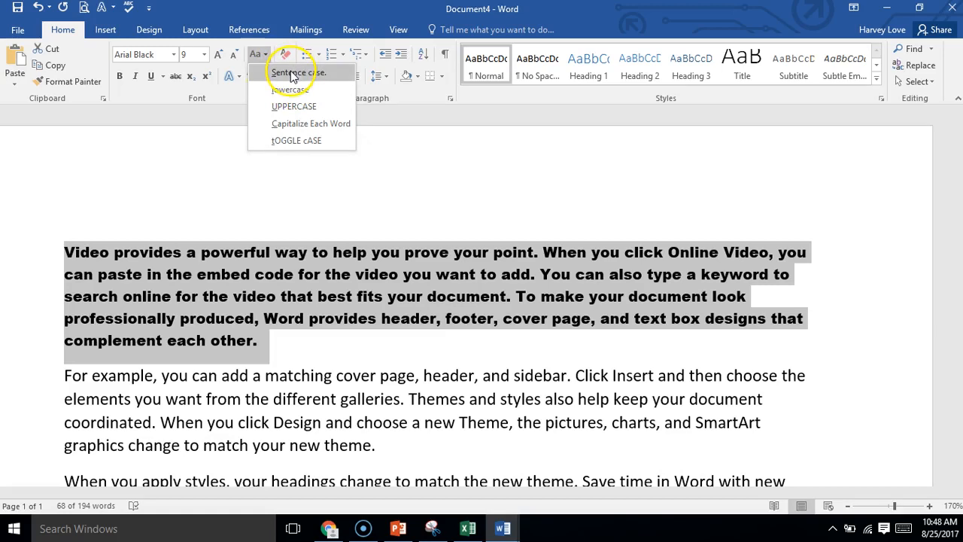
click(293, 76)
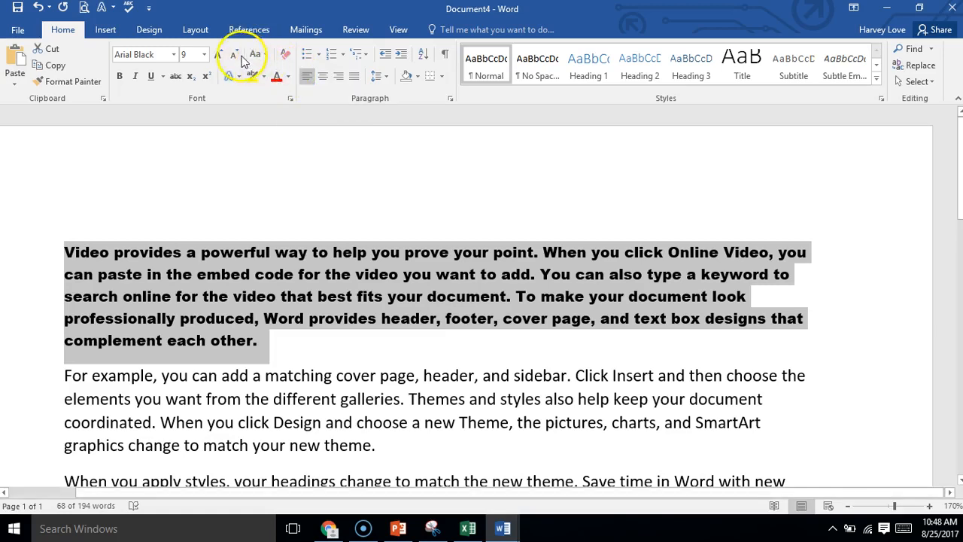
click(264, 57)
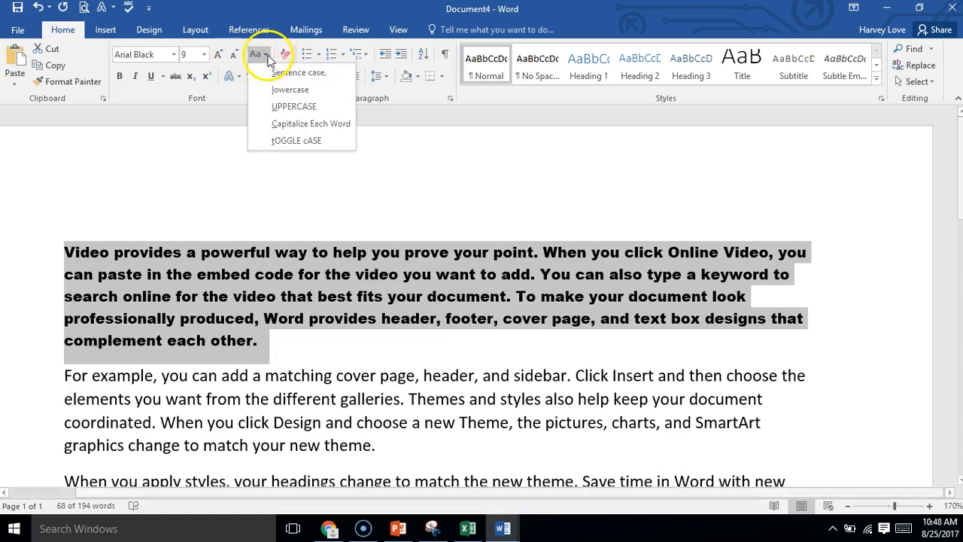
click(298, 92)
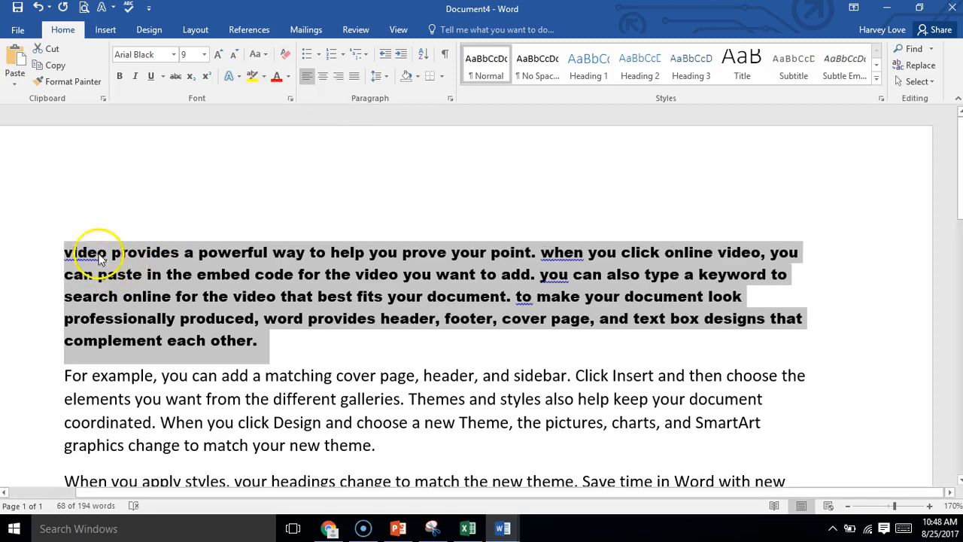
Step: Convert the first paragraph to UPPERCASE, and change it to Capitalize Each Word
click(258, 53)
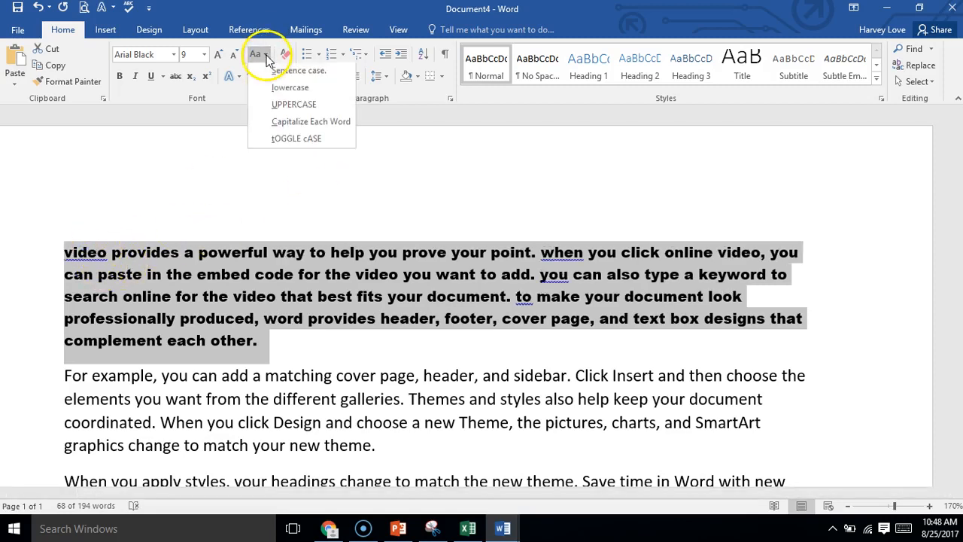
click(293, 106)
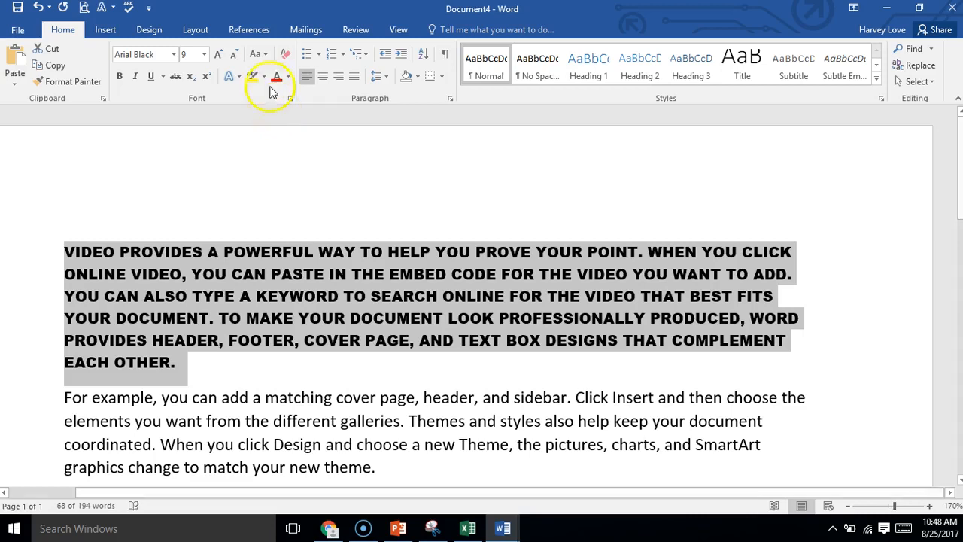
click(258, 54)
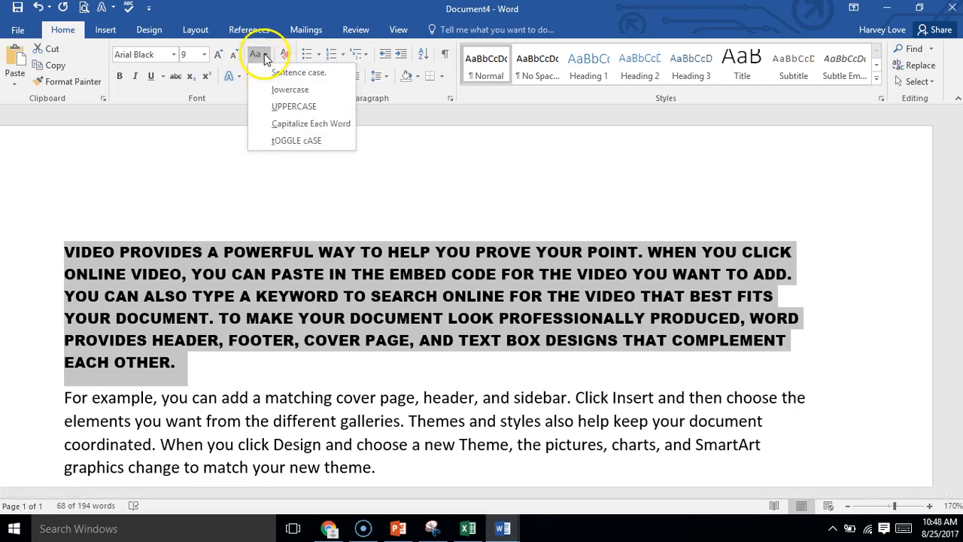
click(294, 124)
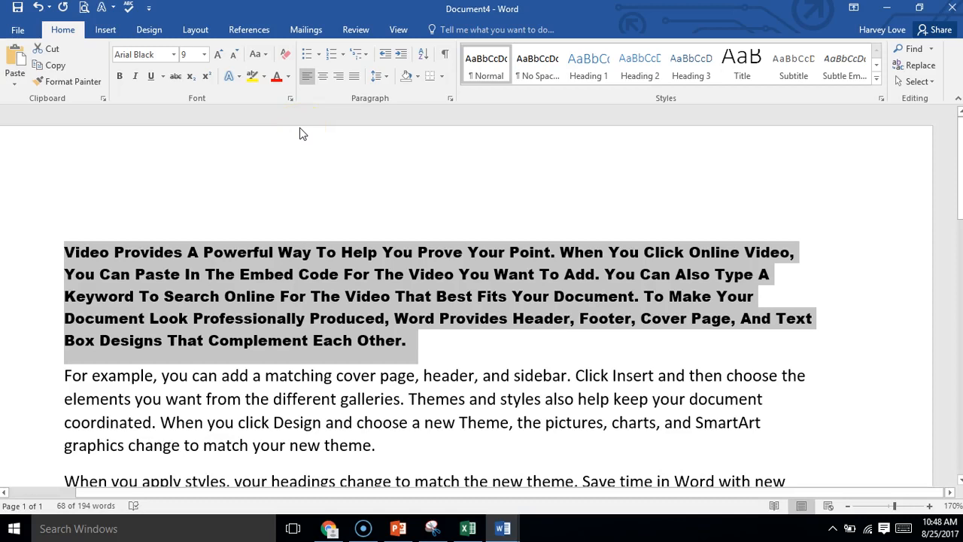
Step: Apply tOGGLE cASE to the first paragraph, keeping that case option
click(258, 54)
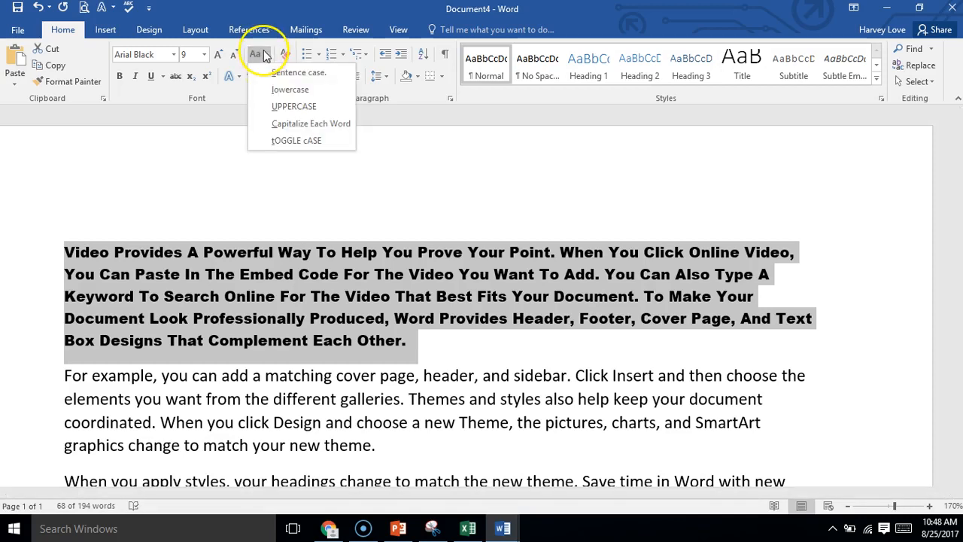
click(290, 141)
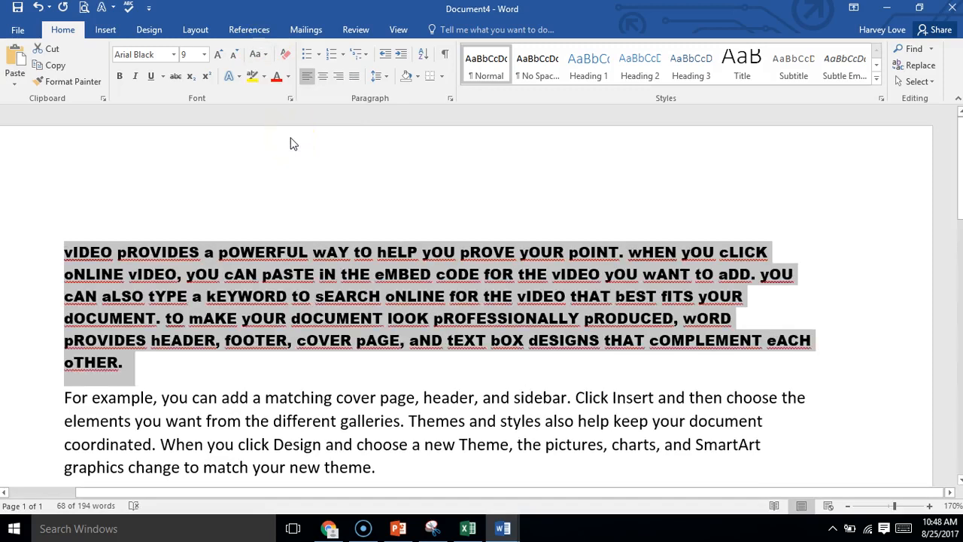
click(265, 54)
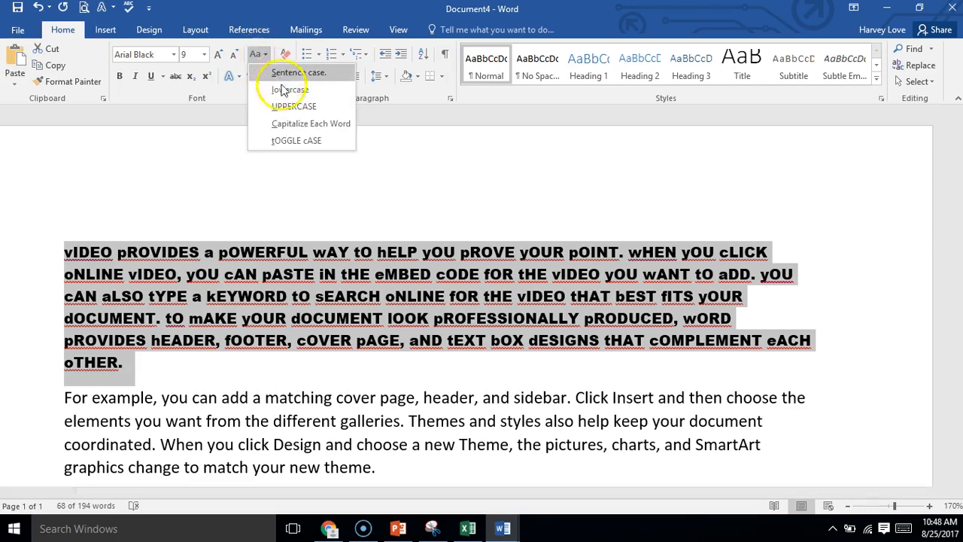
click(213, 175)
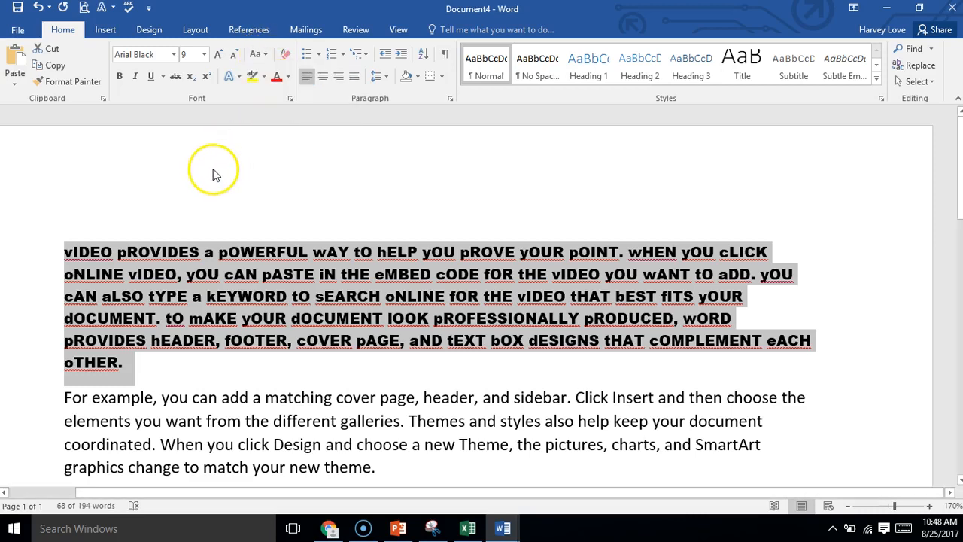
Step: Clear all font formatting from the first paragraph and deselect it
click(285, 55)
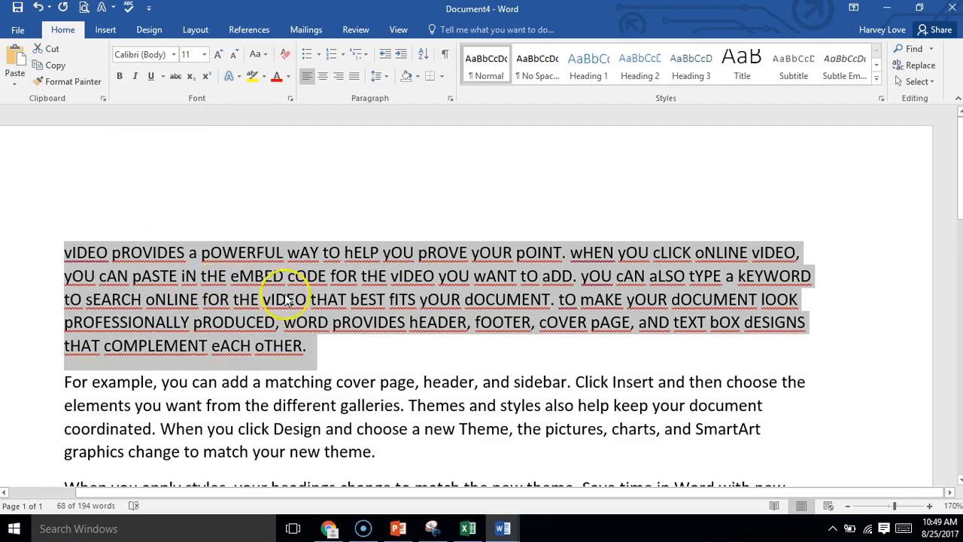
click(98, 275)
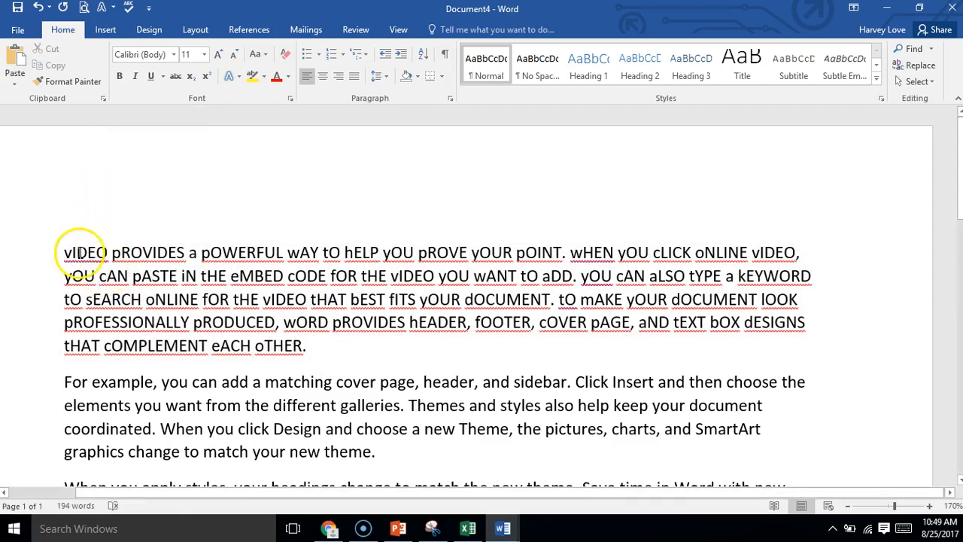
Step: Format the whole first paragraph as bold, italic and underlined text
drag(65, 251, 370, 344)
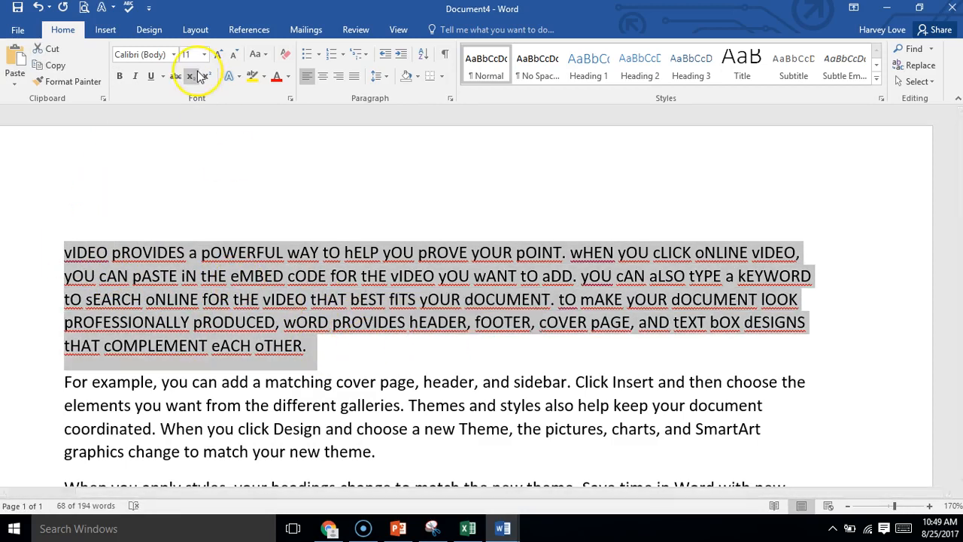
click(120, 76)
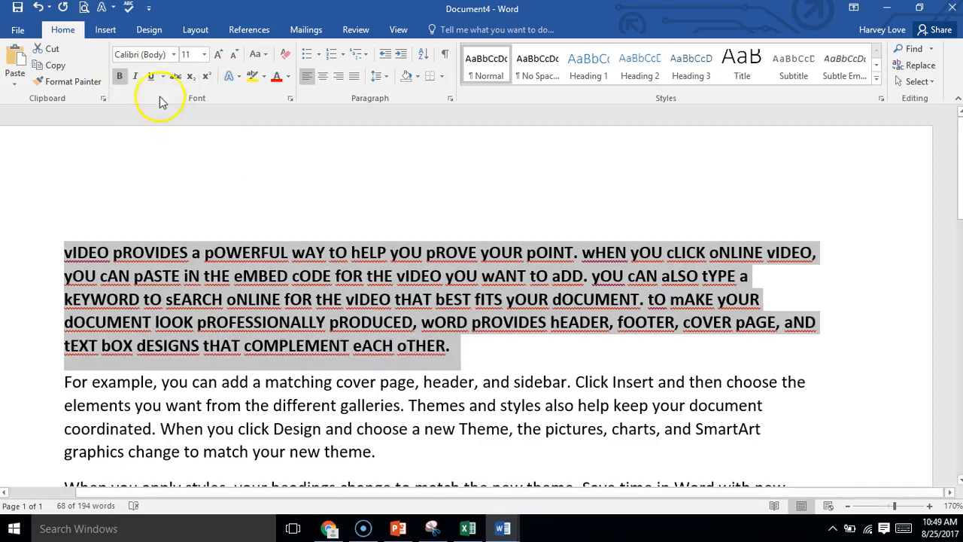
click(136, 76)
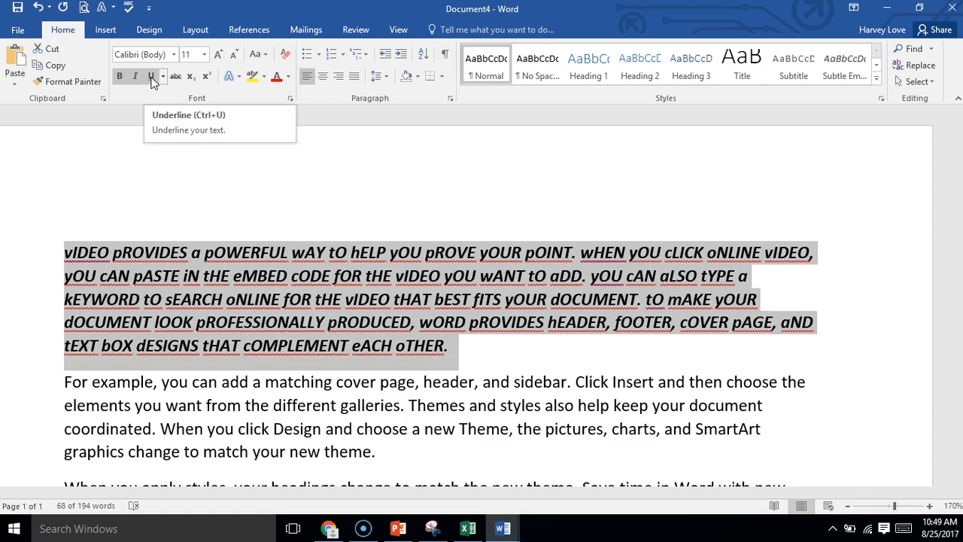
click(151, 77)
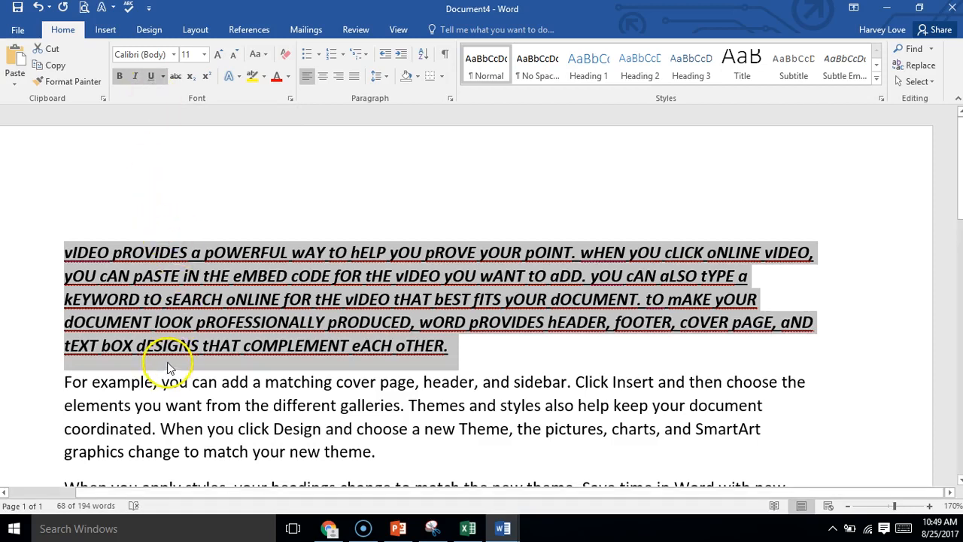
click(485, 366)
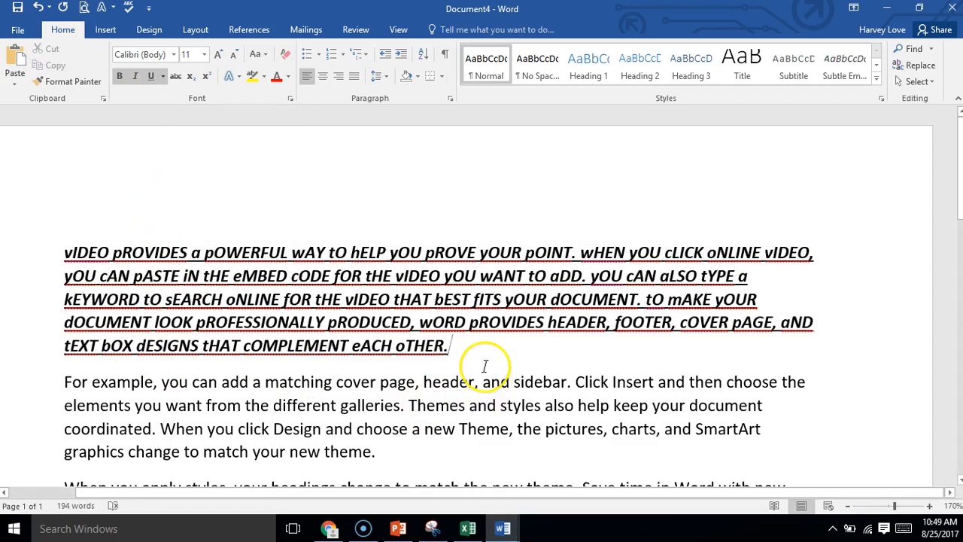
Step: Add an underlined line reading "Heading" below the first paragraph, and strike through the word "matching" in the paragraph beneath it
key(Return)
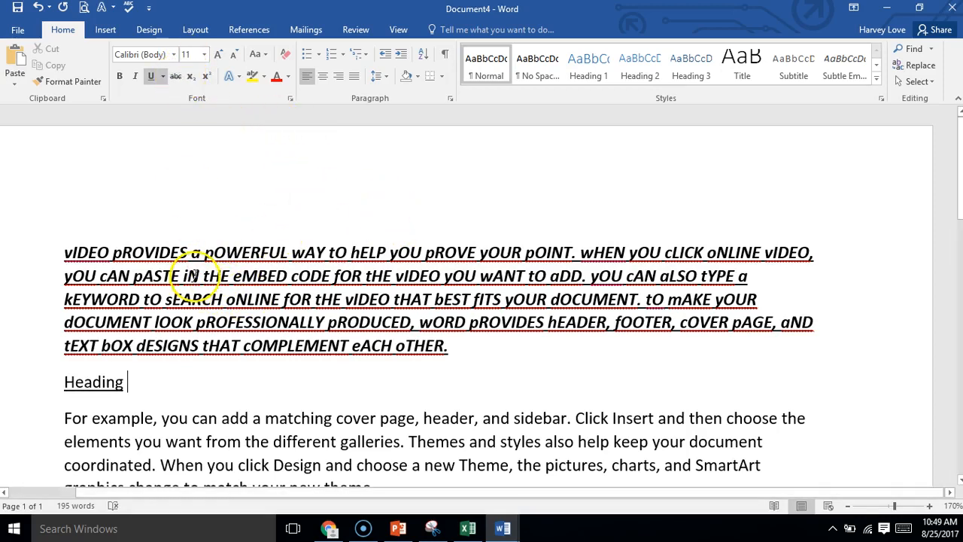
drag(332, 420, 269, 415)
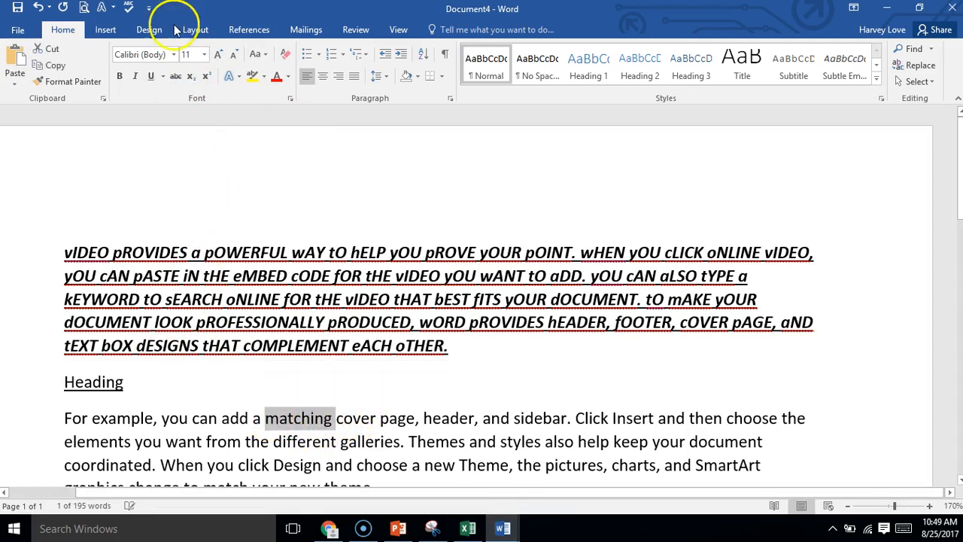
click(175, 77)
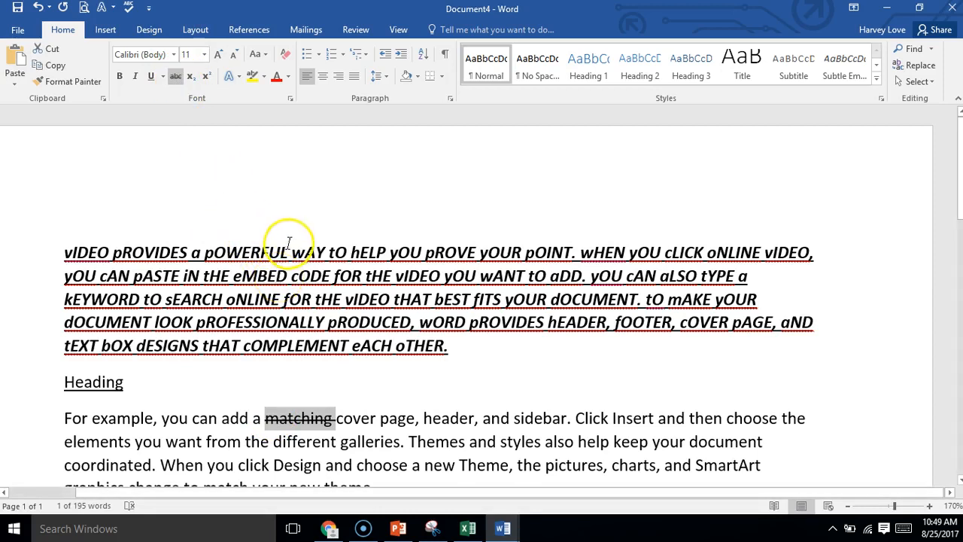
Step: Try subscript and superscript on the struck-through word "matching", and return it to its regular position
click(193, 77)
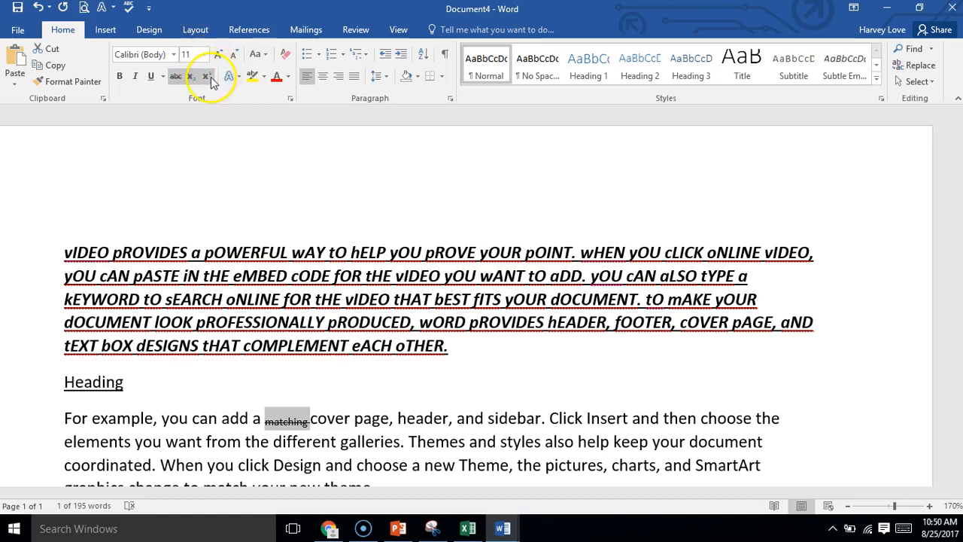
click(207, 77)
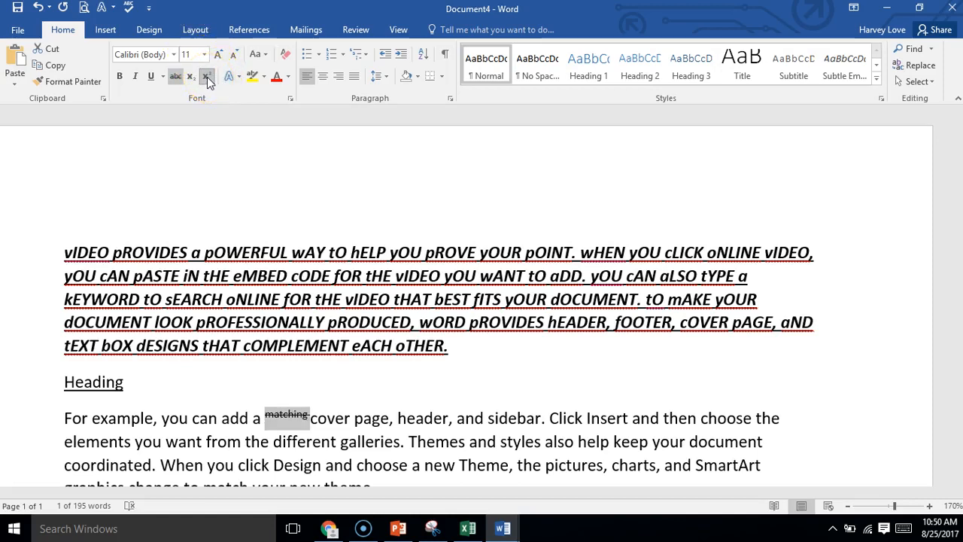
click(207, 76)
click(207, 79)
click(207, 78)
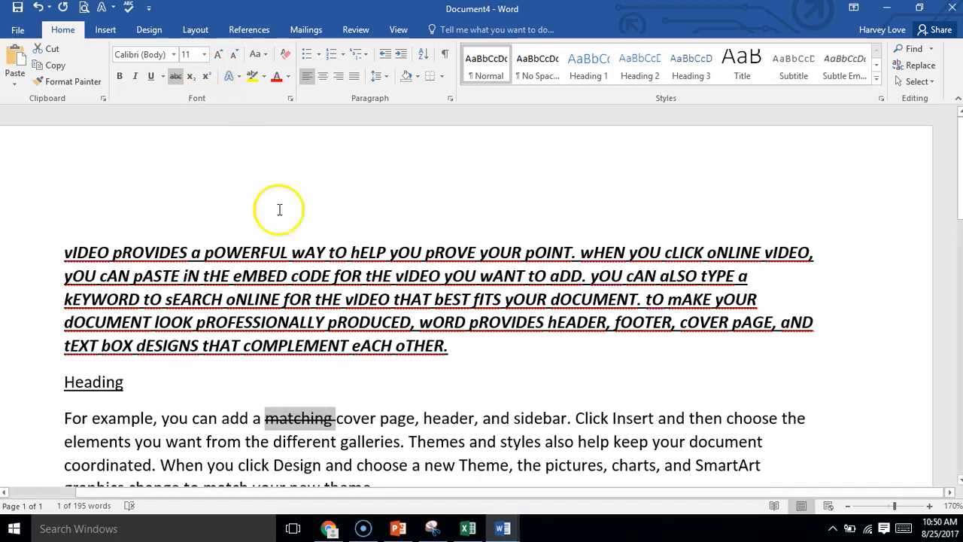
click(395, 418)
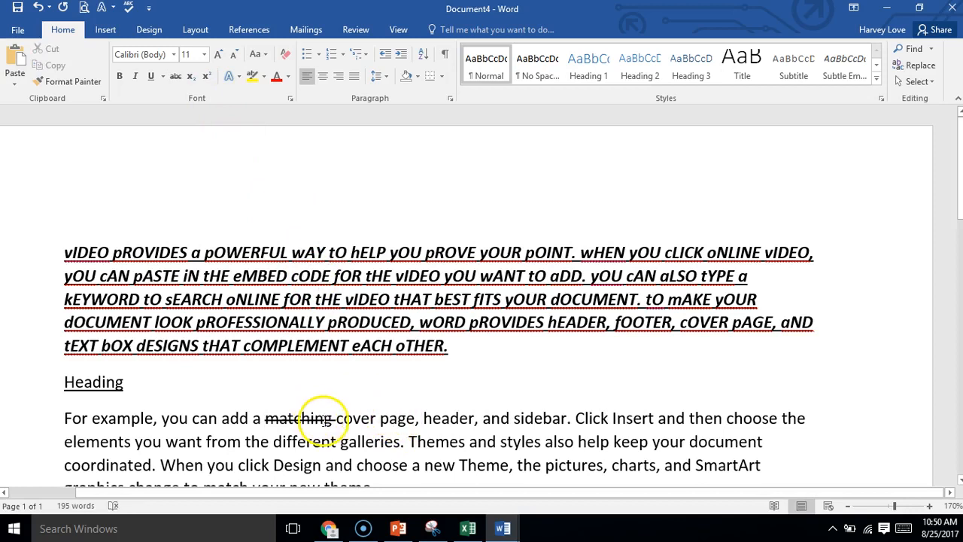
drag(325, 422, 295, 412)
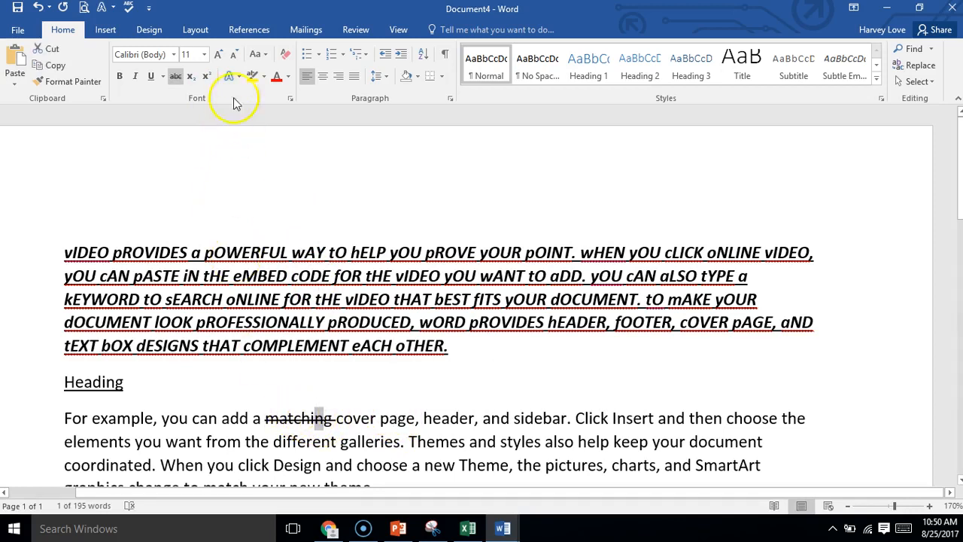
click(263, 419)
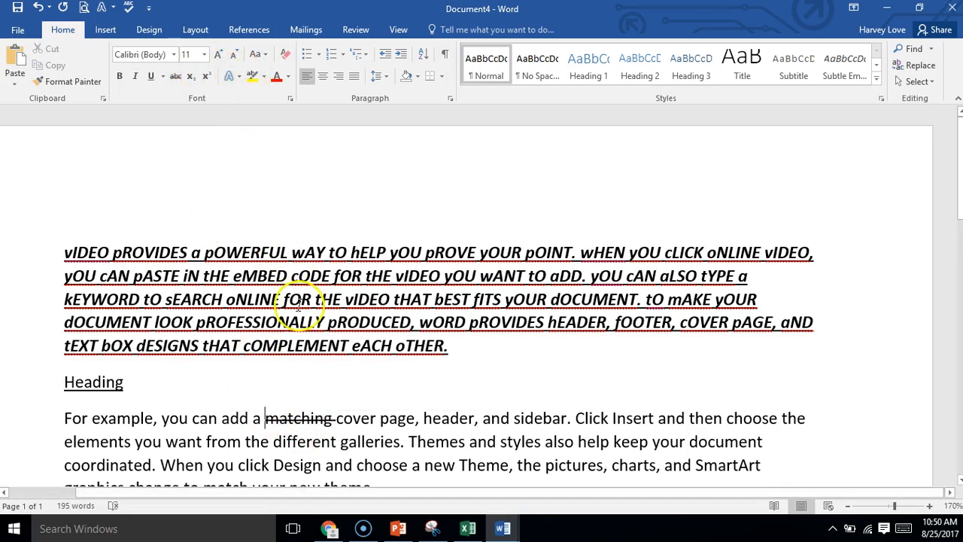
Step: Apply the blue outlined text effect to the passage from "For example" through "choose a new Theme"
drag(72, 425, 497, 461)
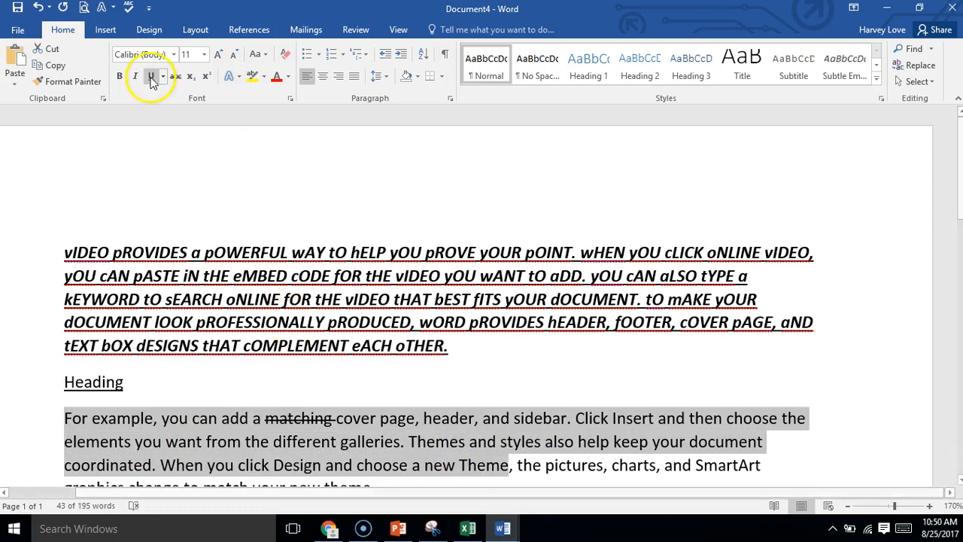
click(238, 78)
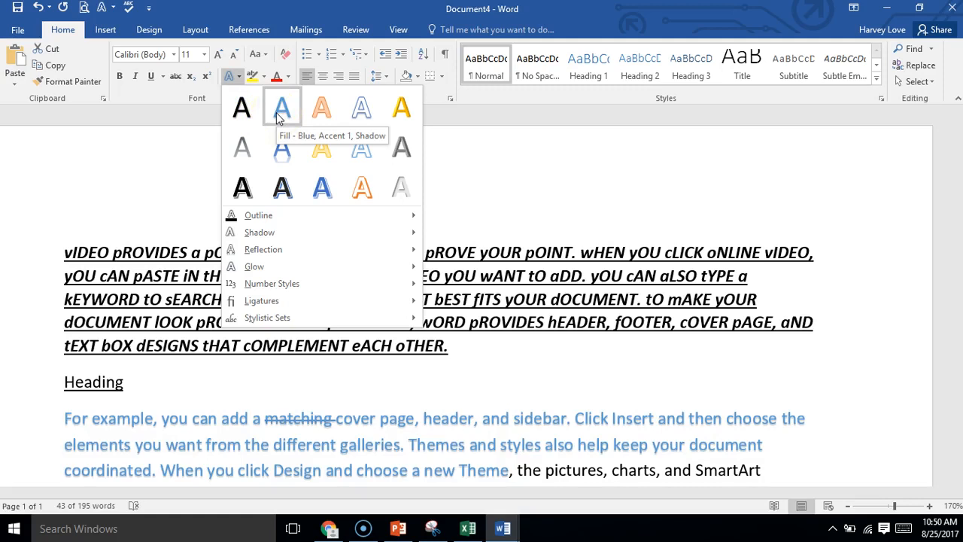
click(311, 123)
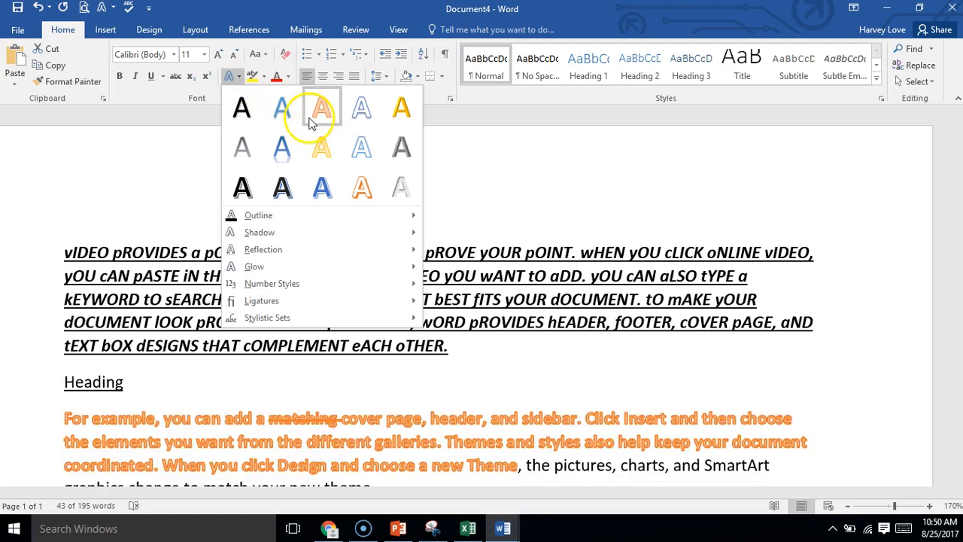
click(353, 117)
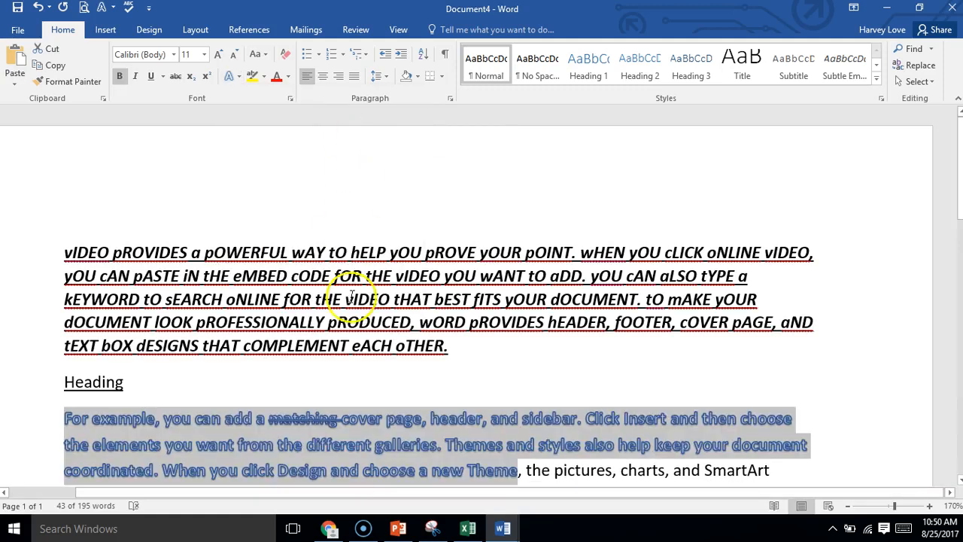
Step: Highlight the word "eMBED" in the first paragraph in yellow
click(264, 78)
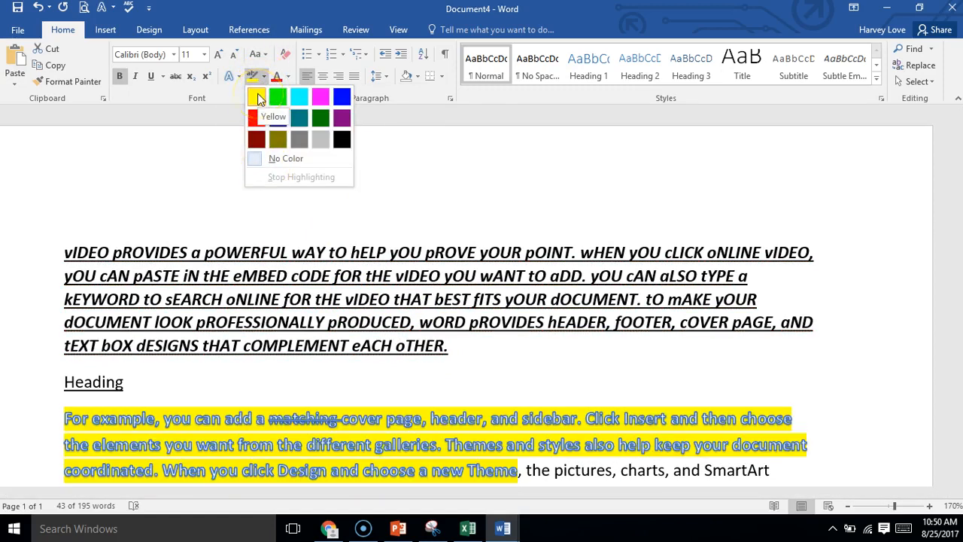
click(242, 275)
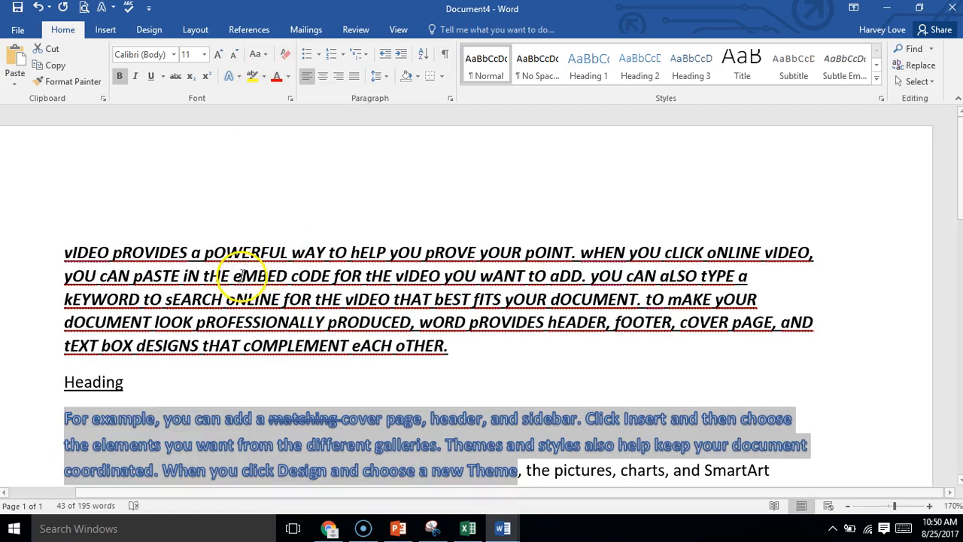
drag(287, 277, 237, 270)
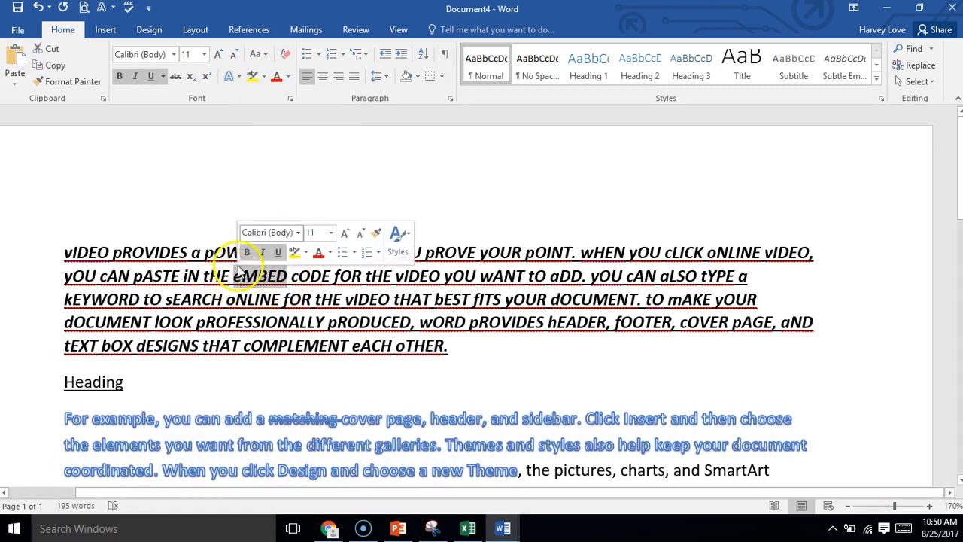
click(254, 78)
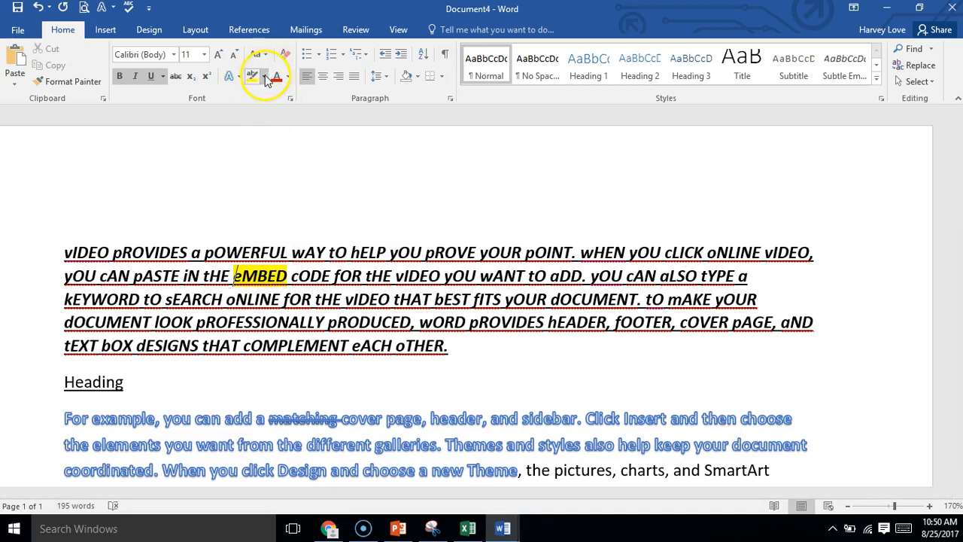
Step: Set the font color of the whole first paragraph to the standard bright red and deselect the text
click(287, 77)
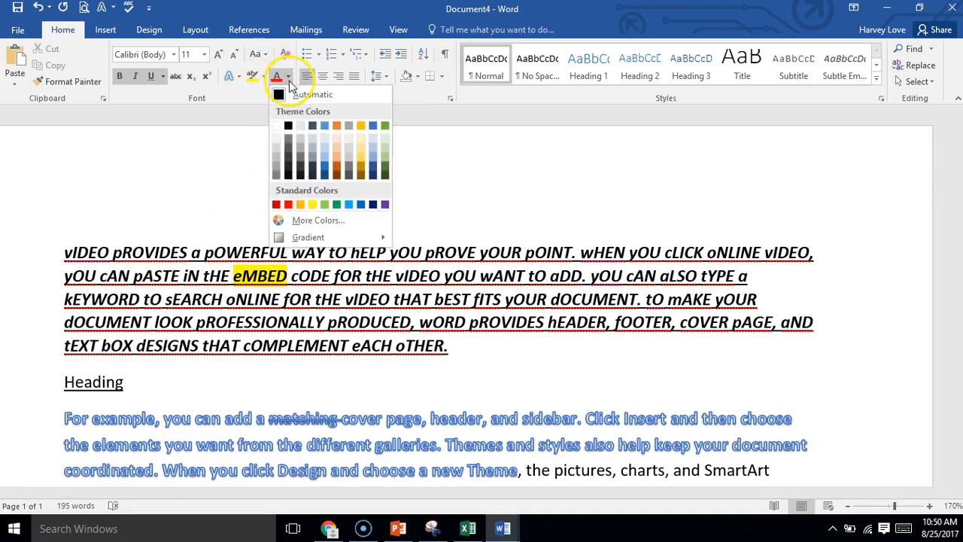
click(420, 316)
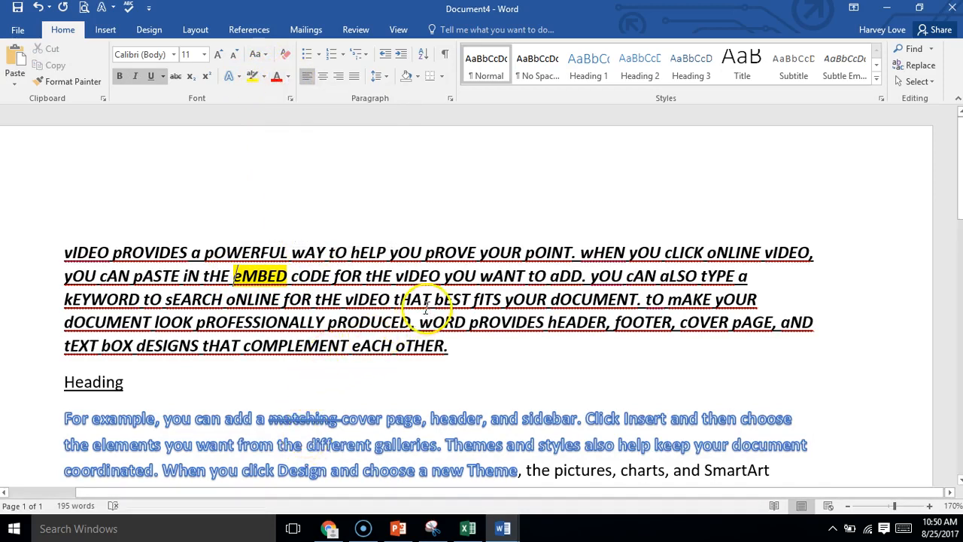
drag(416, 328, 173, 241)
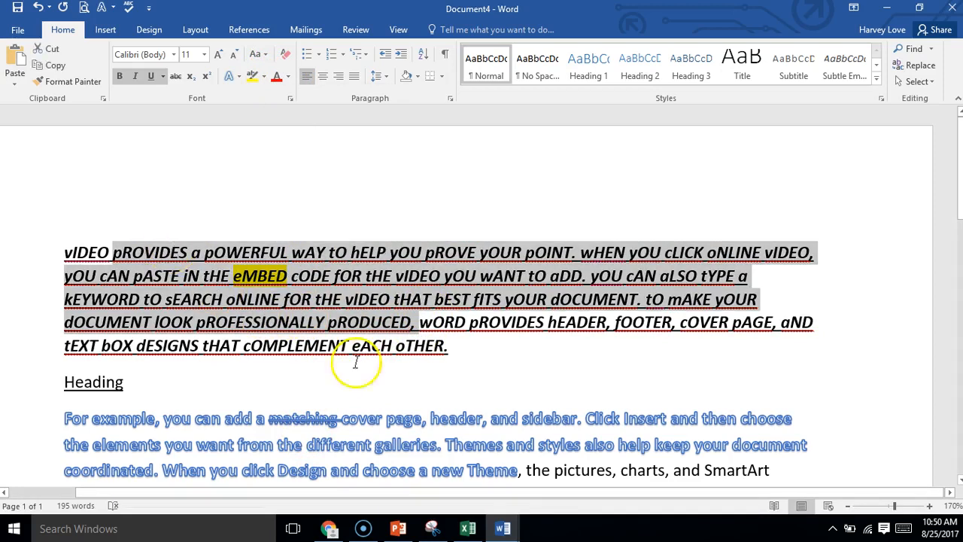
click(481, 351)
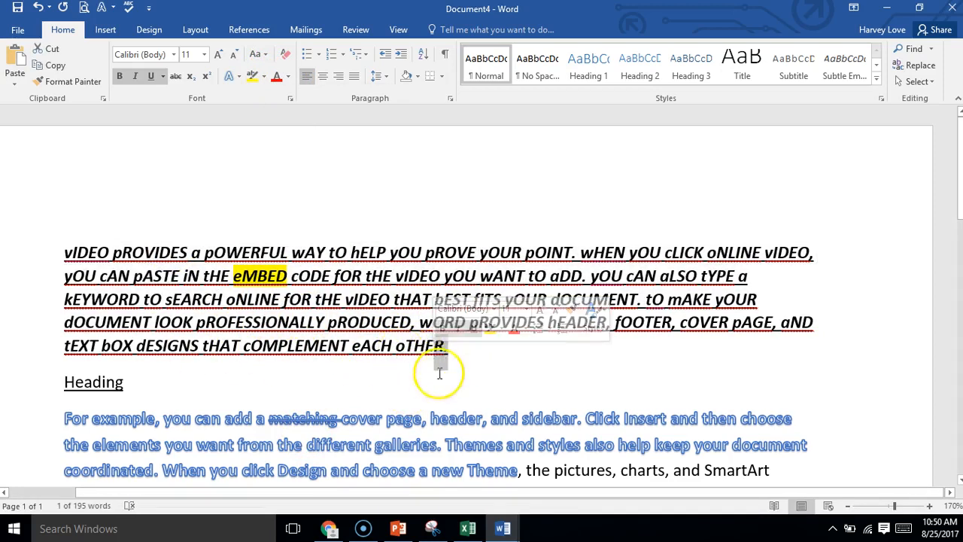
drag(454, 358, 65, 253)
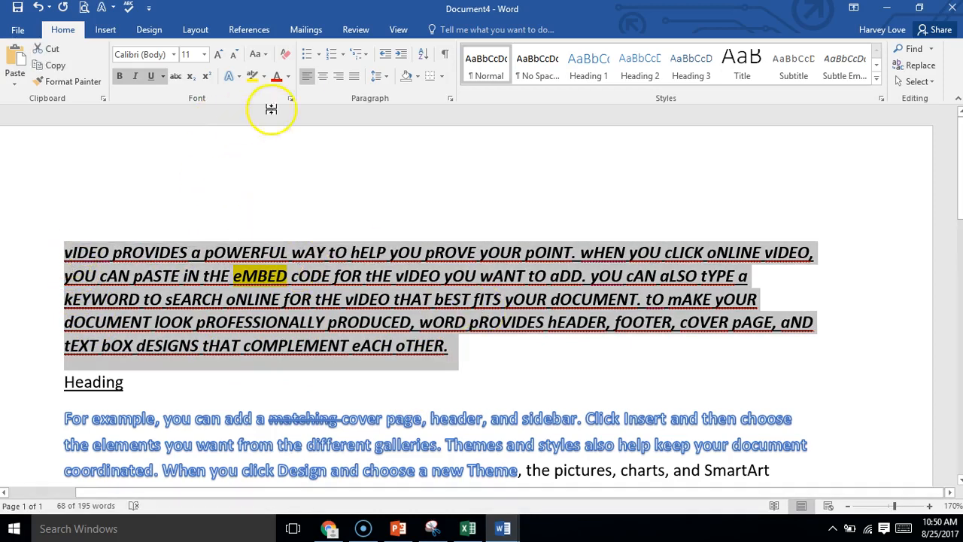
click(287, 77)
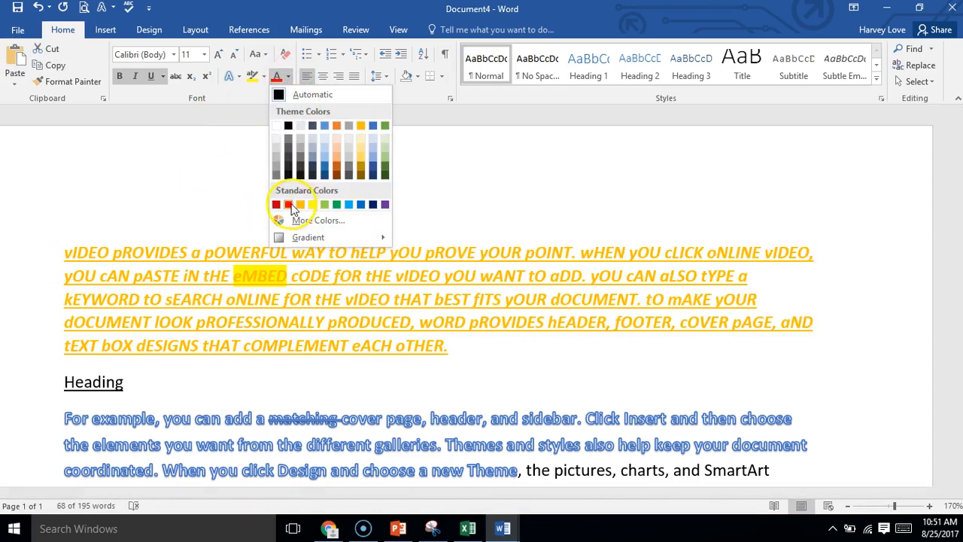
click(289, 205)
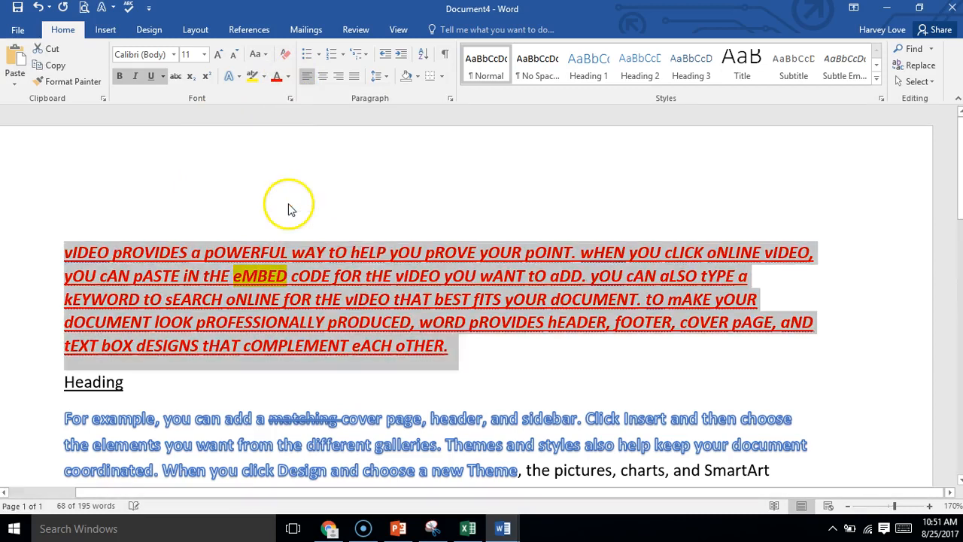
click(486, 360)
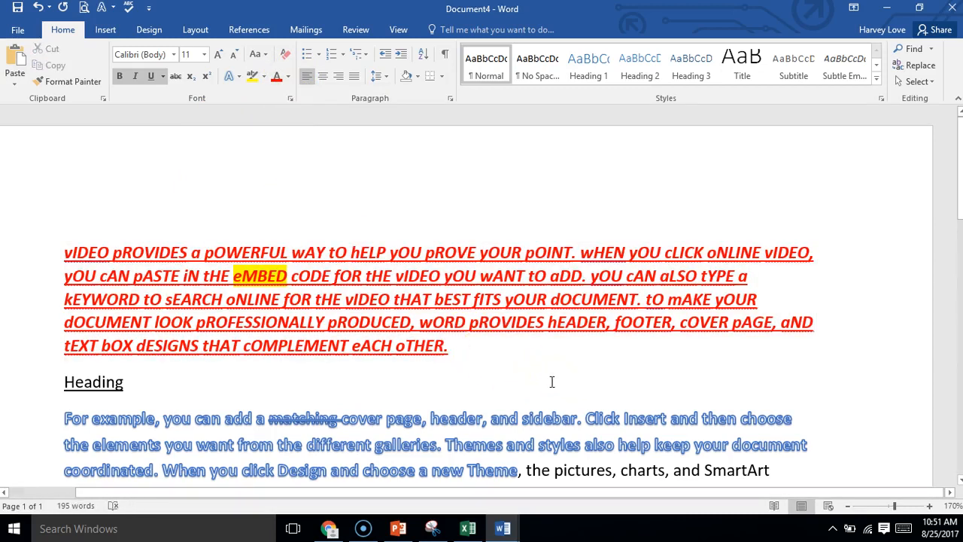
Step: In the detailed font settings, set the underline style to the thick single line and check the font color choices
click(290, 98)
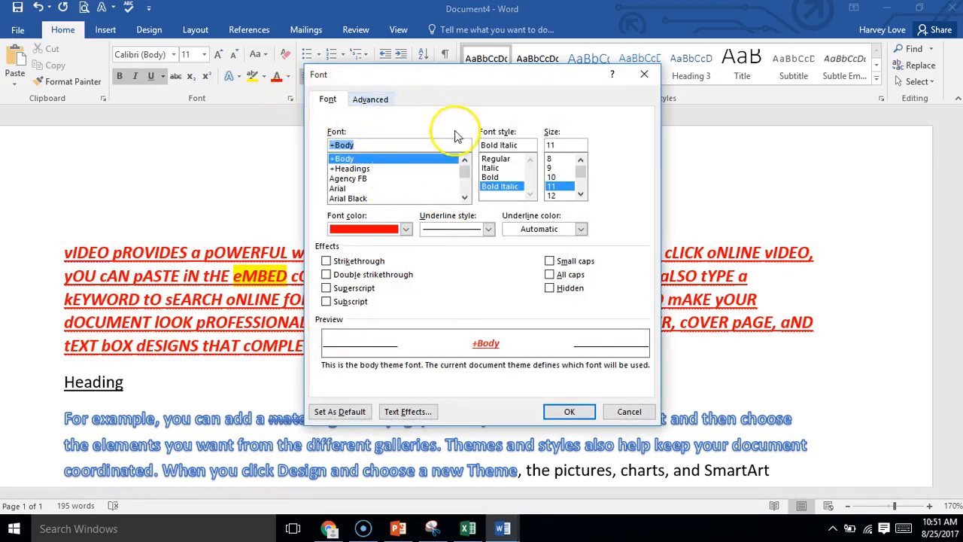
click(488, 230)
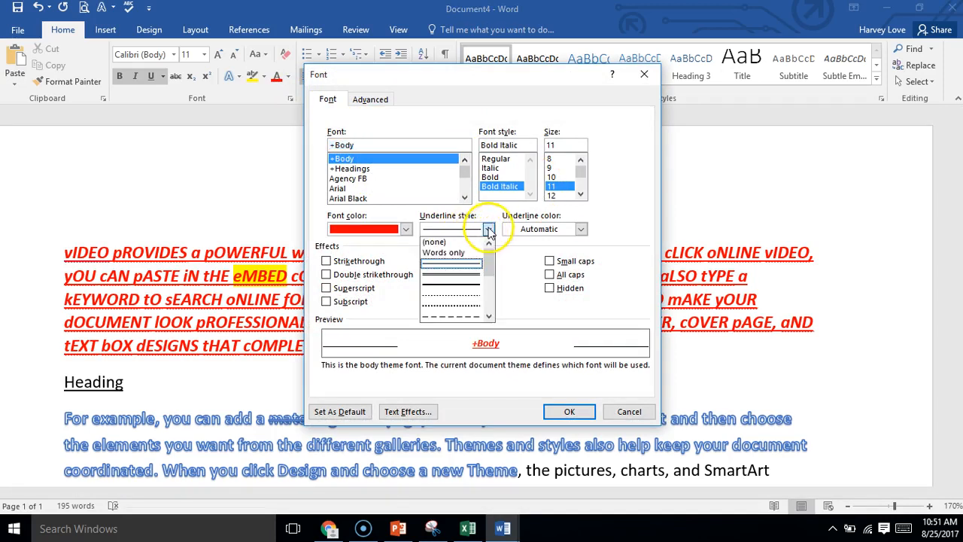
click(472, 285)
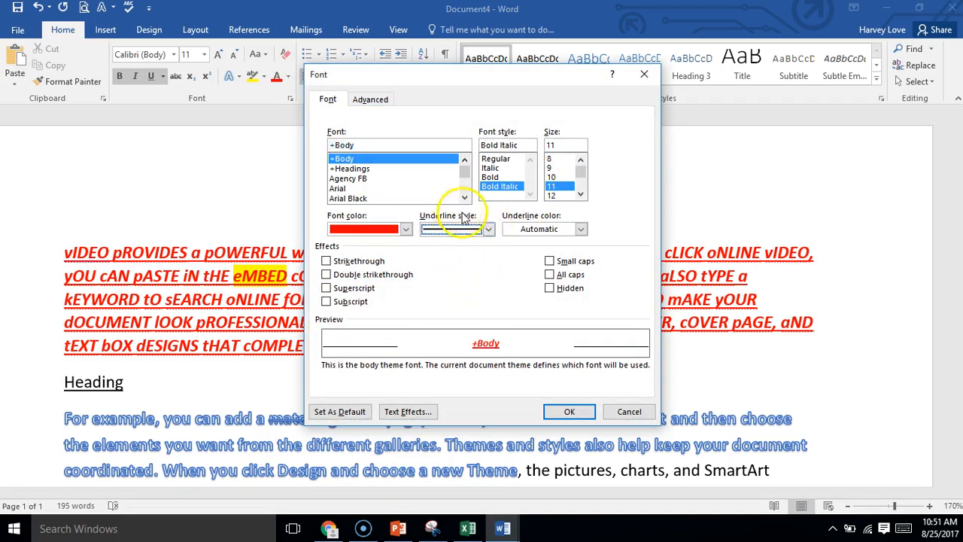
click(488, 229)
click(488, 230)
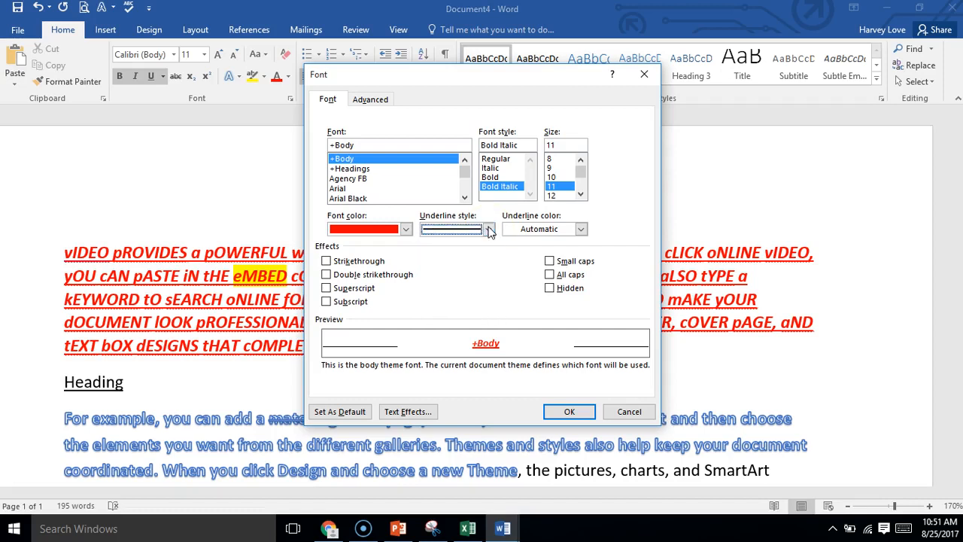
click(405, 229)
click(405, 230)
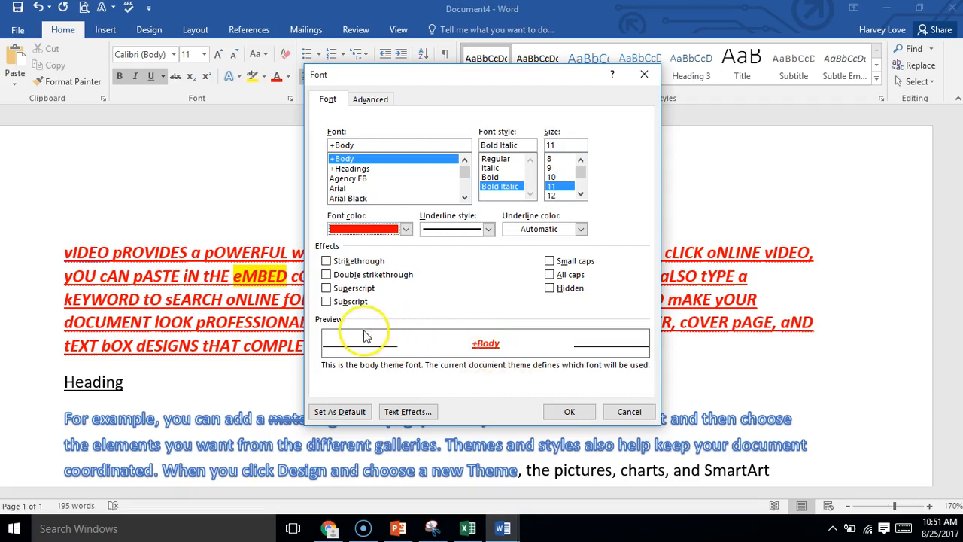
Step: Set the text outline to a gradient line in the text effects and accept it
click(410, 411)
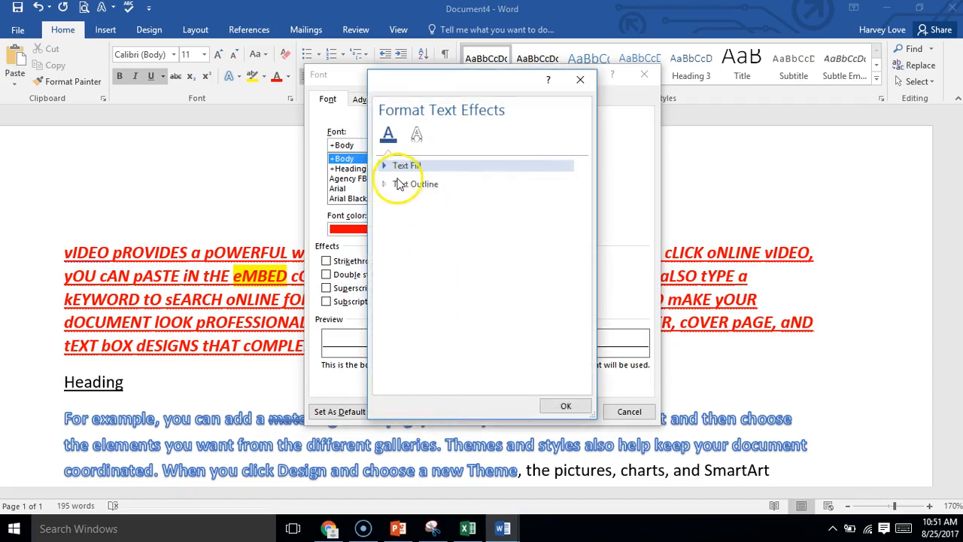
click(399, 184)
click(399, 218)
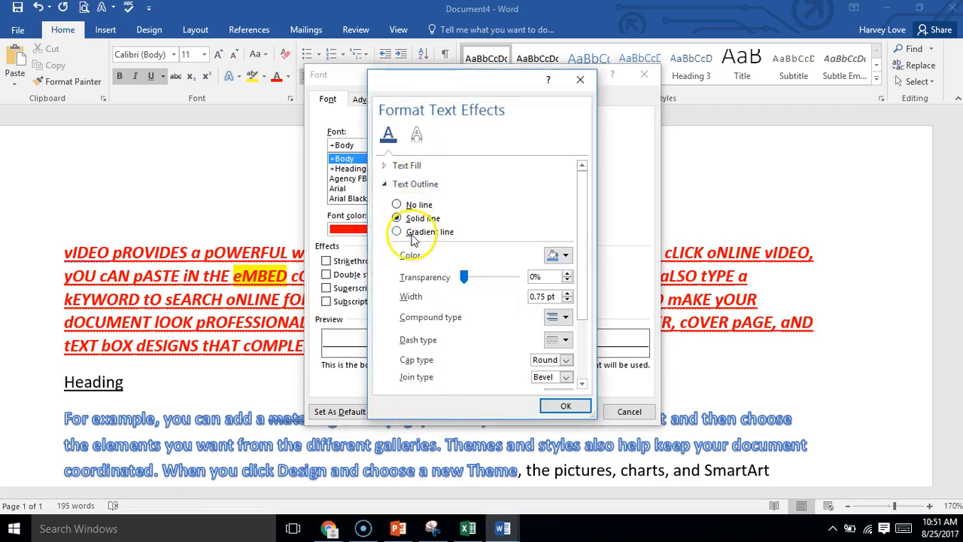
click(399, 232)
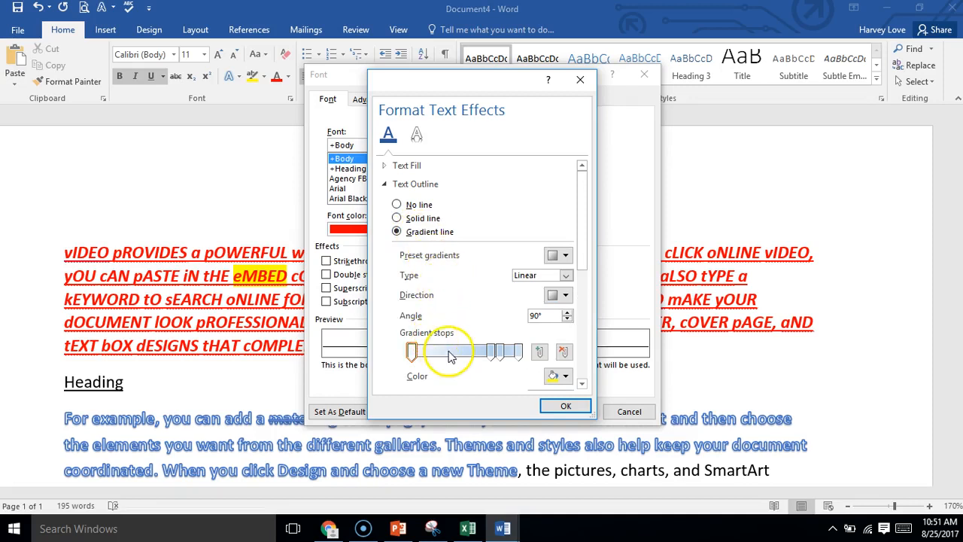
click(563, 406)
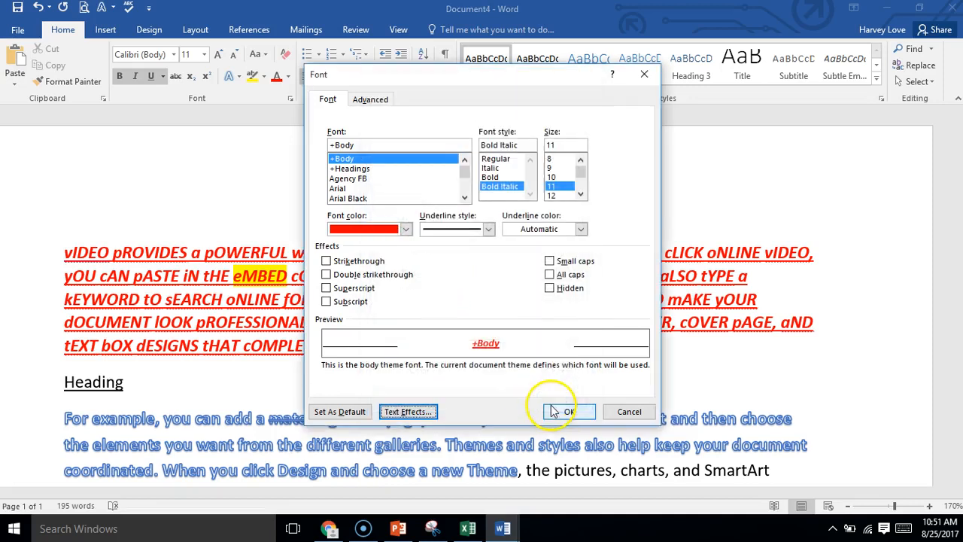
Step: In the advanced font settings, set the character spacing to Expanded by 1 pt and the position to Normal
click(374, 100)
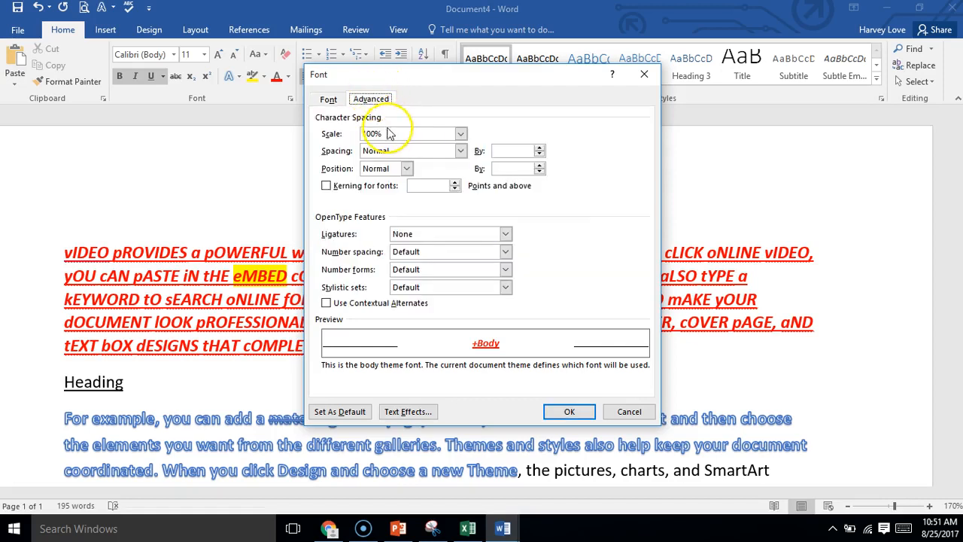
click(394, 153)
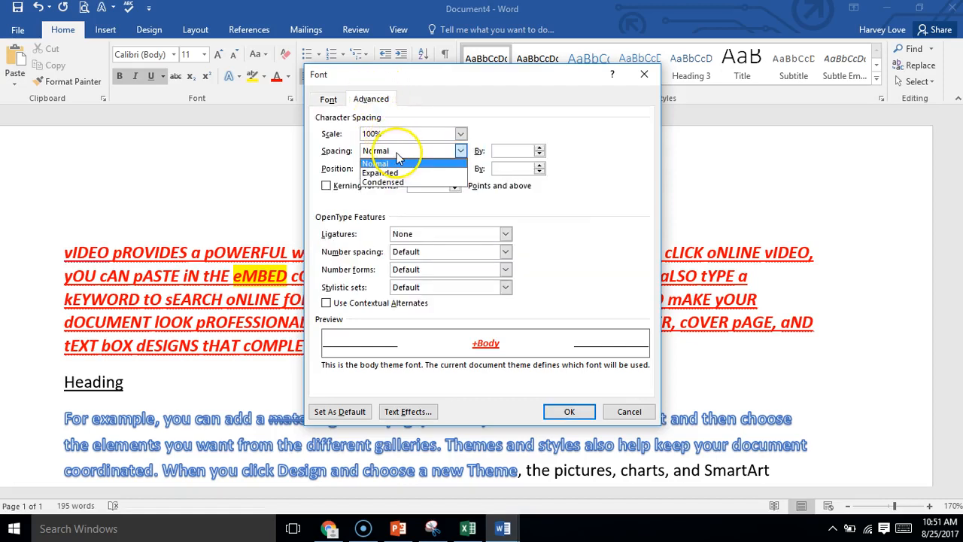
click(408, 174)
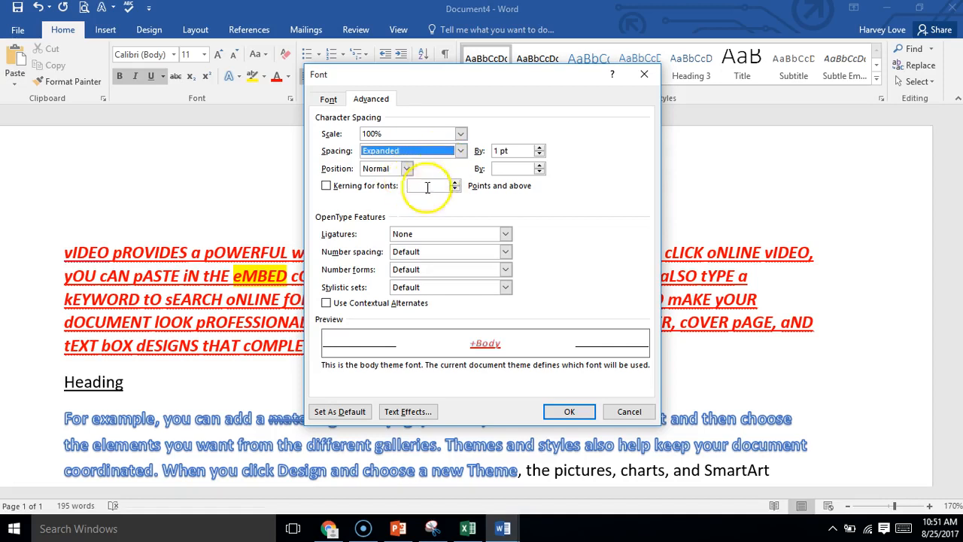
click(407, 172)
click(414, 182)
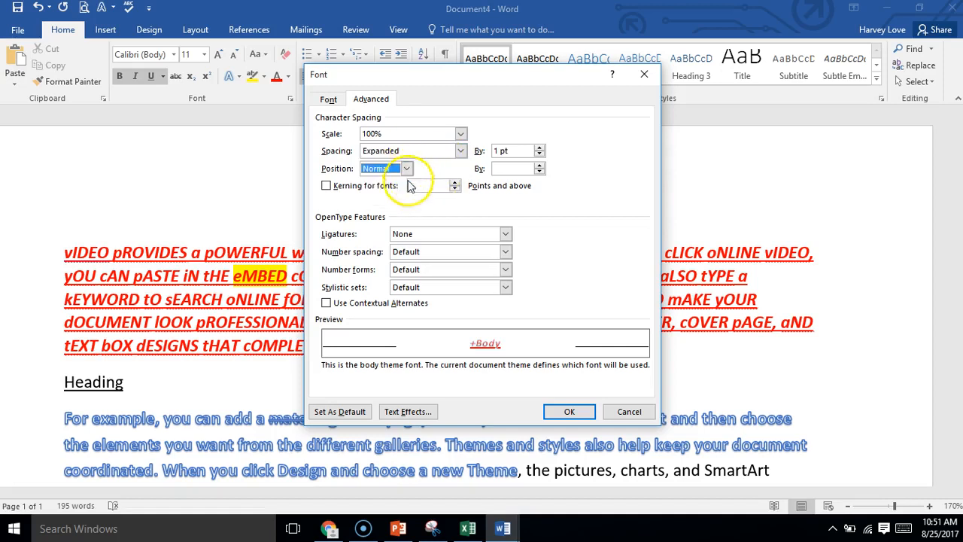
Step: Check the ligature choices, set the ligatures to None and the stylistic sets to Default, and accept the font settings
click(445, 234)
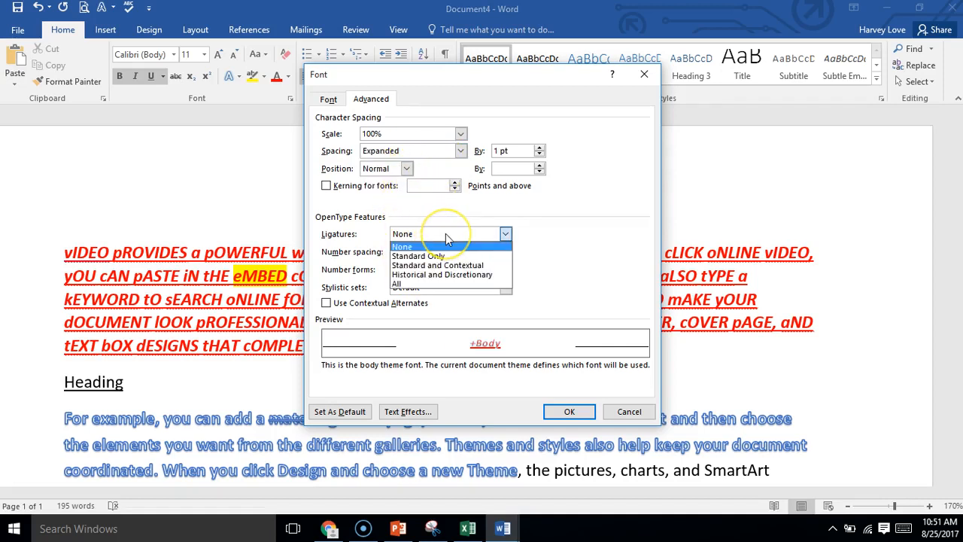
click(445, 233)
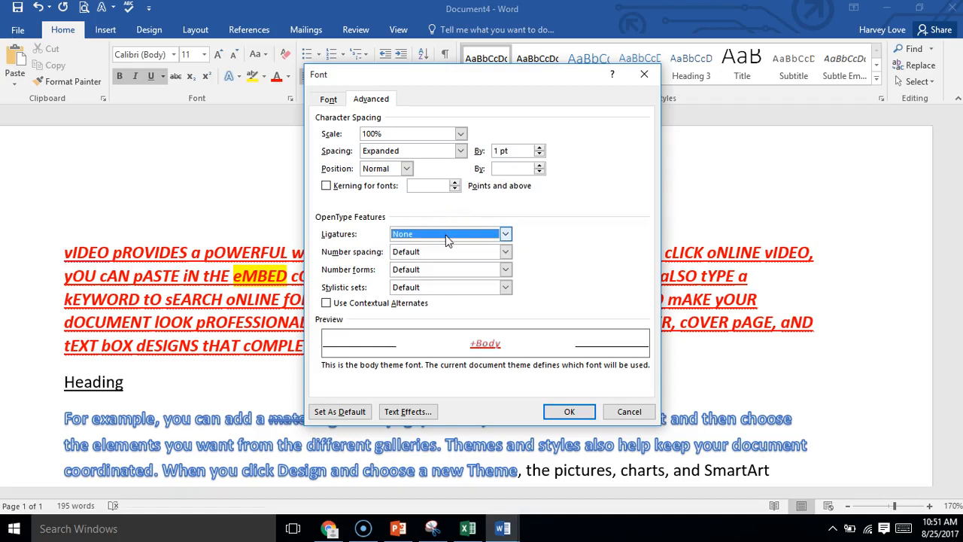
click(440, 289)
click(448, 297)
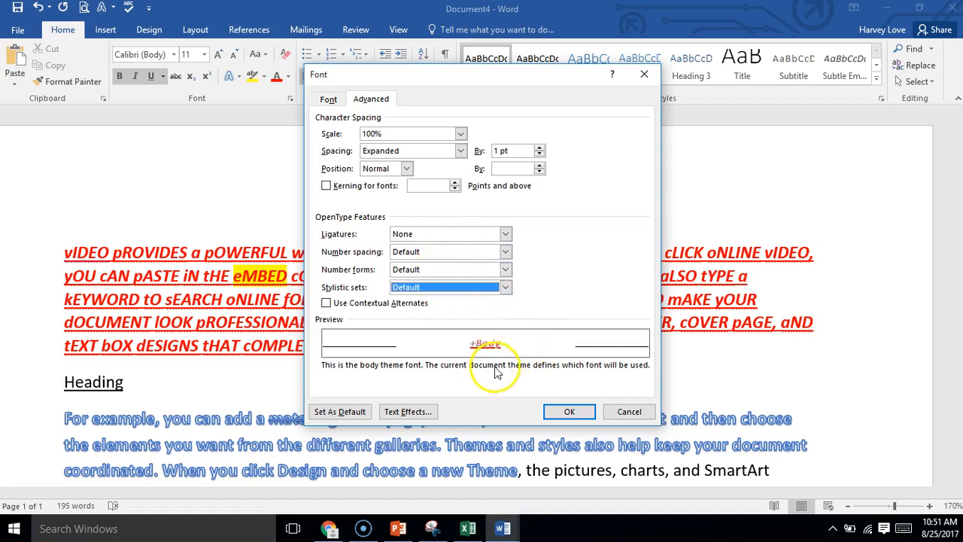
click(570, 412)
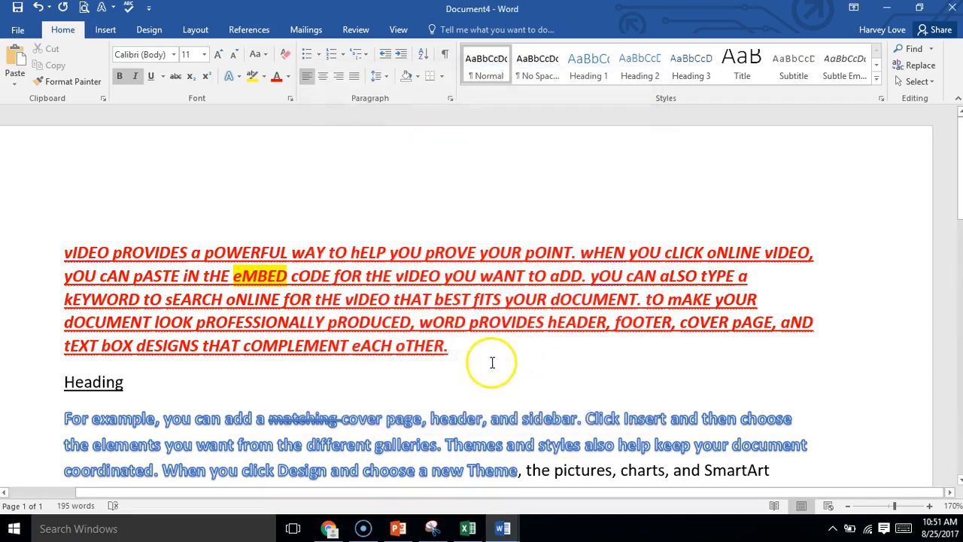
Step: Copy the first paragraph's formatting with Format Painter onto the word "add" in the paragraph below the heading
drag(457, 345, 225, 322)
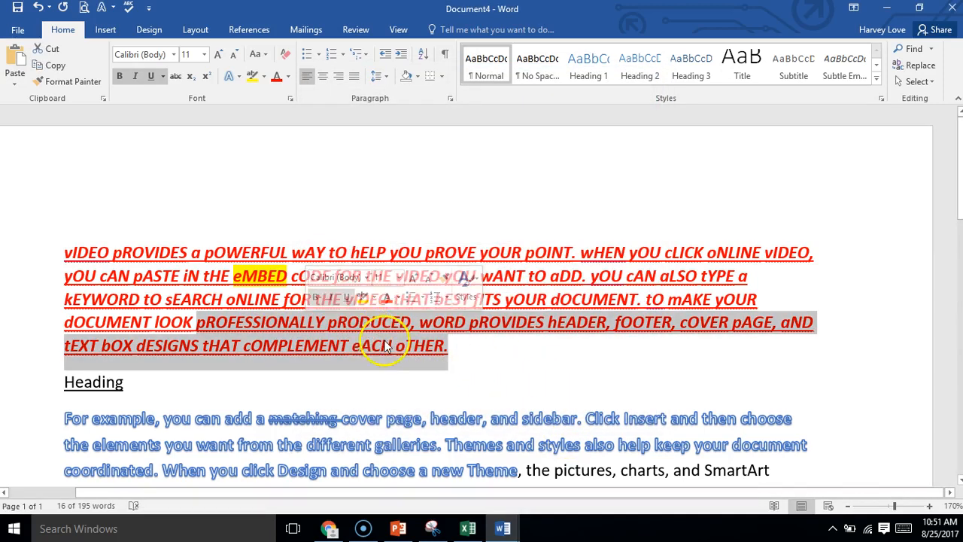
click(520, 351)
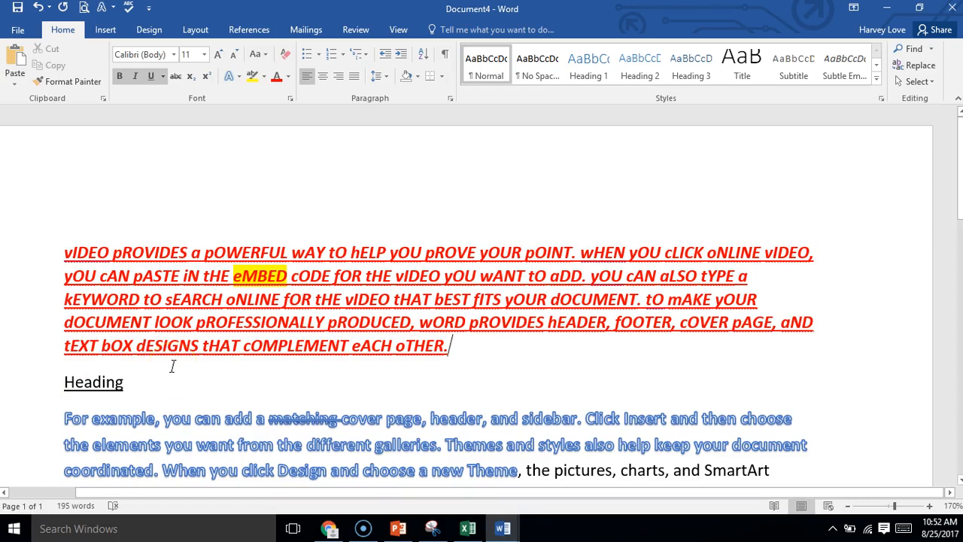
drag(449, 347, 78, 250)
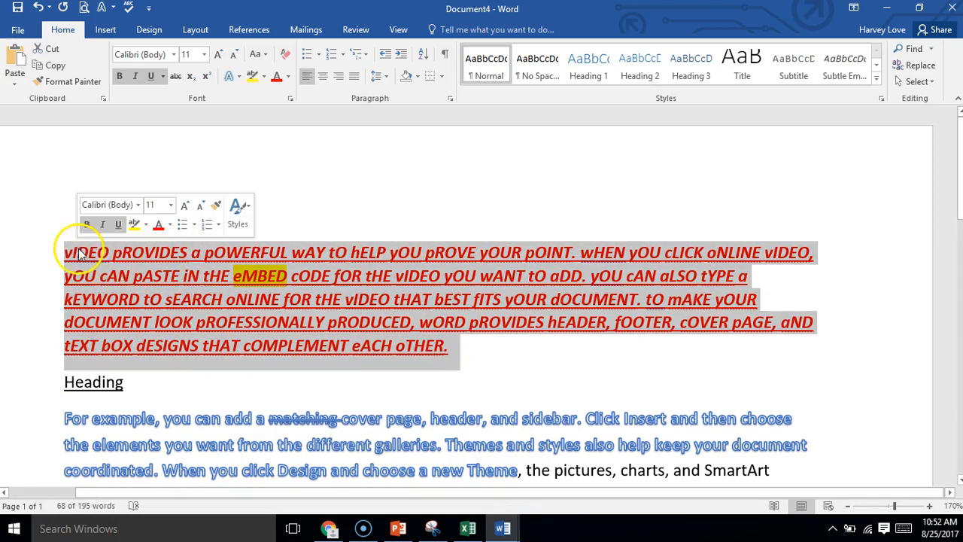
click(217, 208)
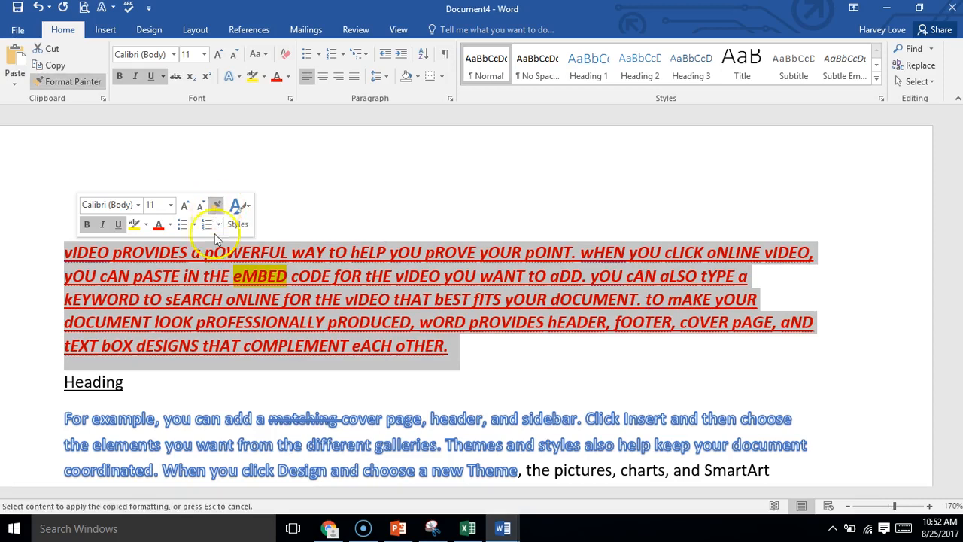
click(252, 416)
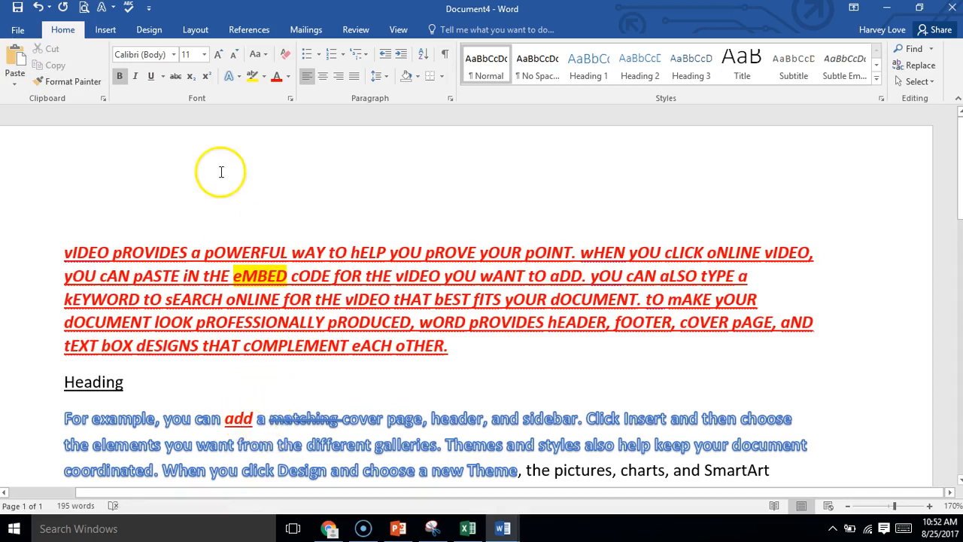